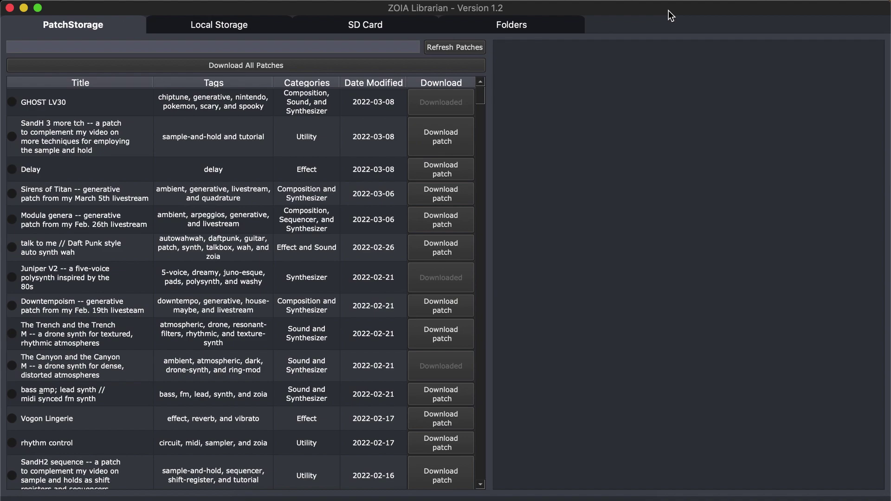
# Step: Search the PatchStorage patches by an author's first name, and clear the search
pyautogui.click(325, 45)
pyautogui.write('christopher')
pyautogui.press('Return')
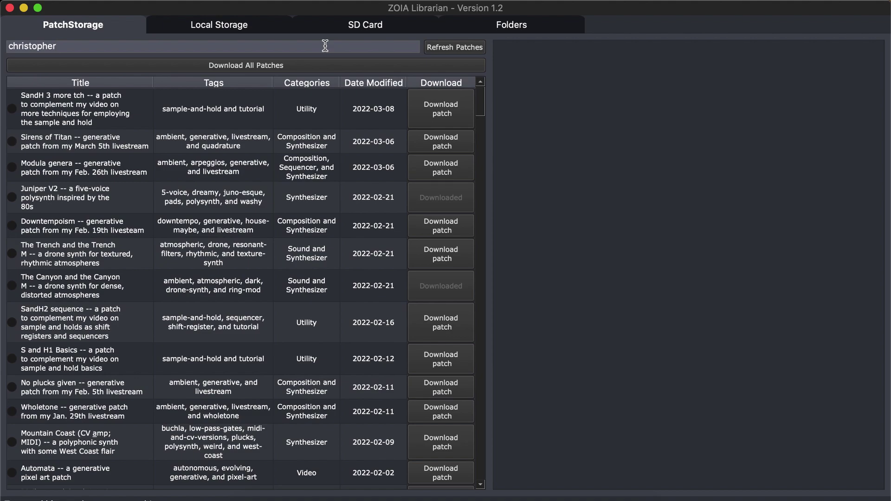
pyautogui.press('super+a')
pyautogui.press('BackSpace')
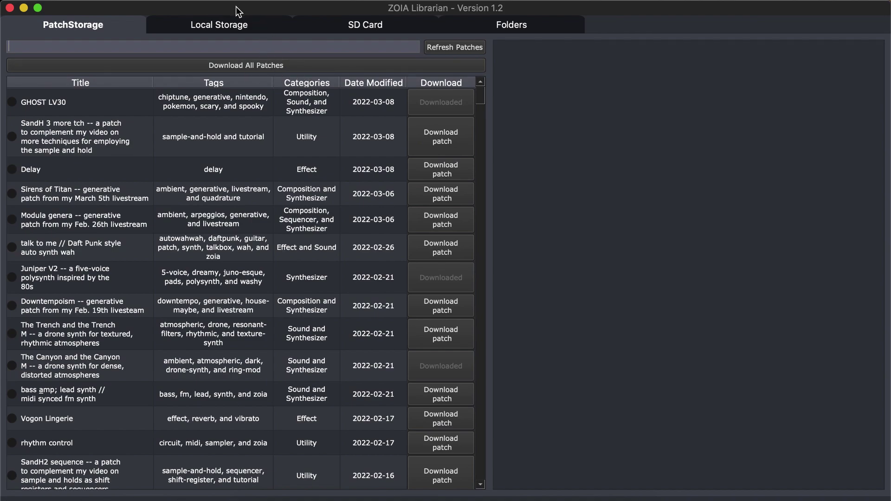
# Step: Sort the PatchStorage patches by category (high-low)
pyautogui.click(159, 1)
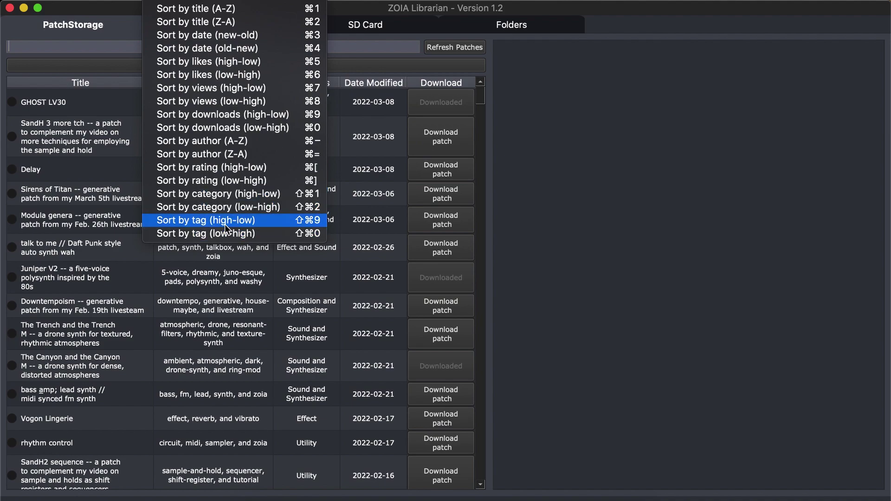
pyautogui.click(240, 194)
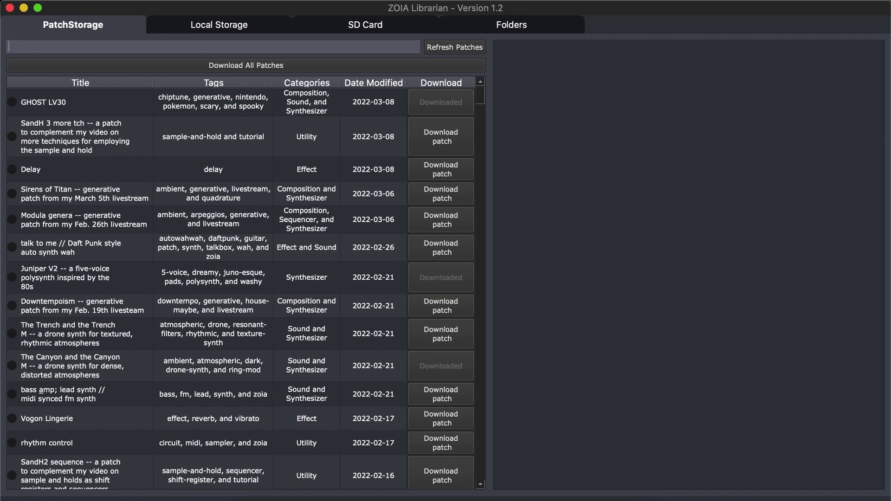
pyautogui.rightClick(214, 82)
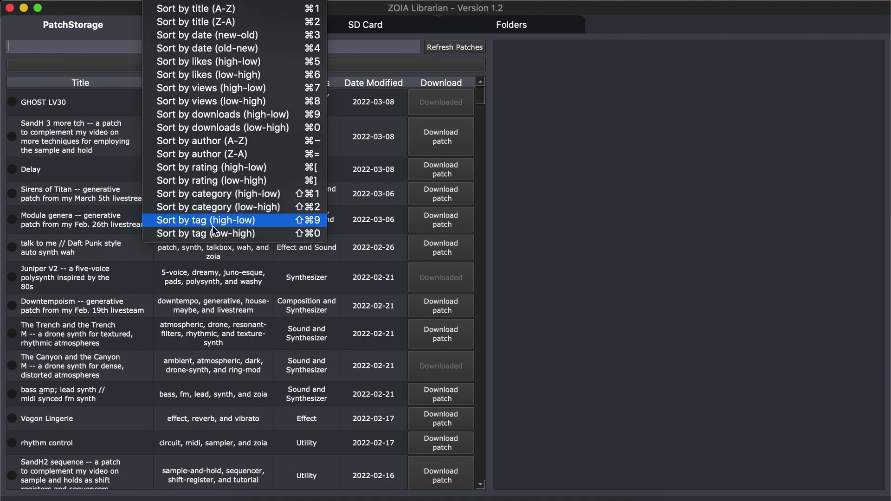
pyautogui.click(252, 195)
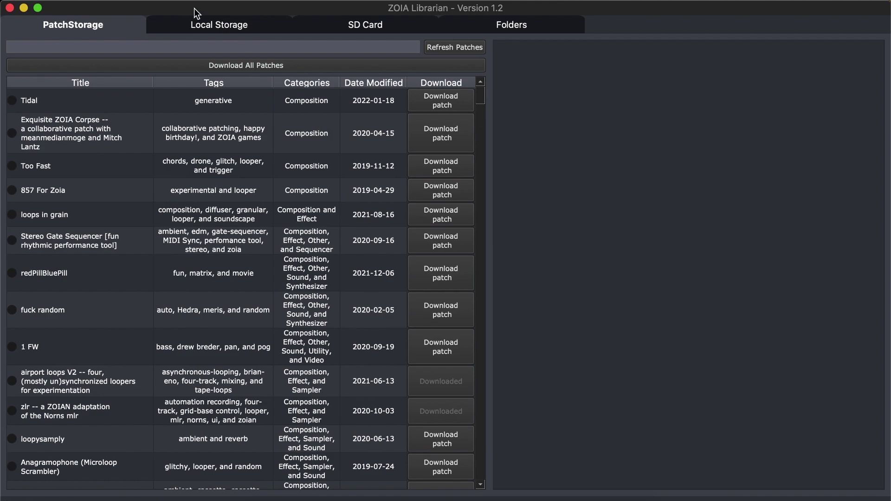
# Step: Search the category-sorted patches for "effect", and clear the search
pyautogui.write('E')
pyautogui.press('BackSpace')
pyautogui.write('effect')
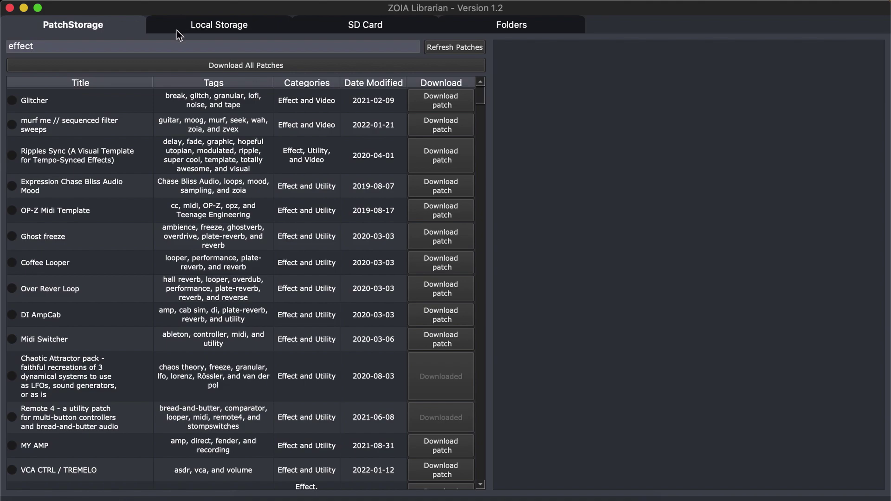
pyautogui.doubleClick(191, 43)
pyautogui.press('BackSpace')
# Step: Sort the patches by tag (high-low) and search them for "moog", clearing the search again
pyautogui.click(158, 1)
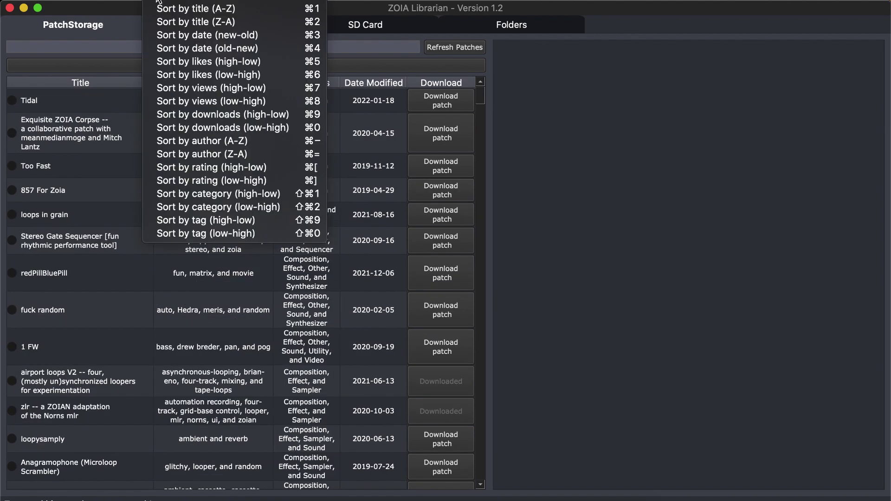
pyautogui.click(207, 221)
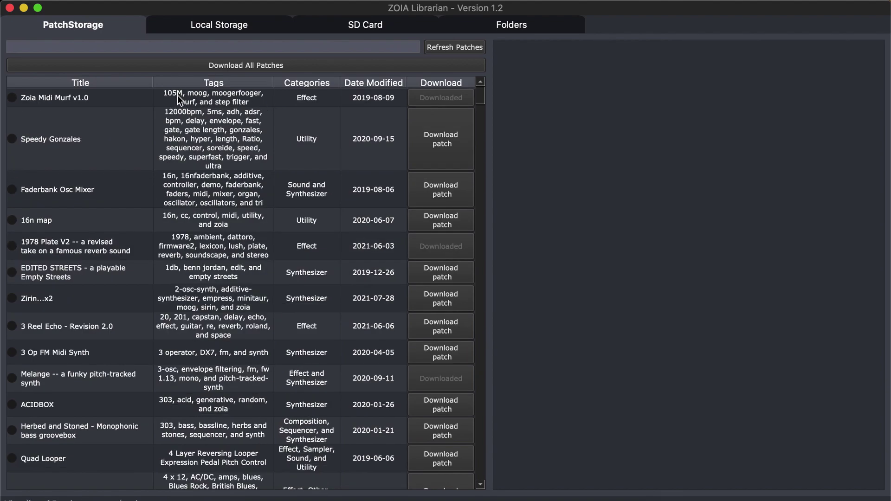
pyautogui.click(195, 48)
pyautogui.write('moog')
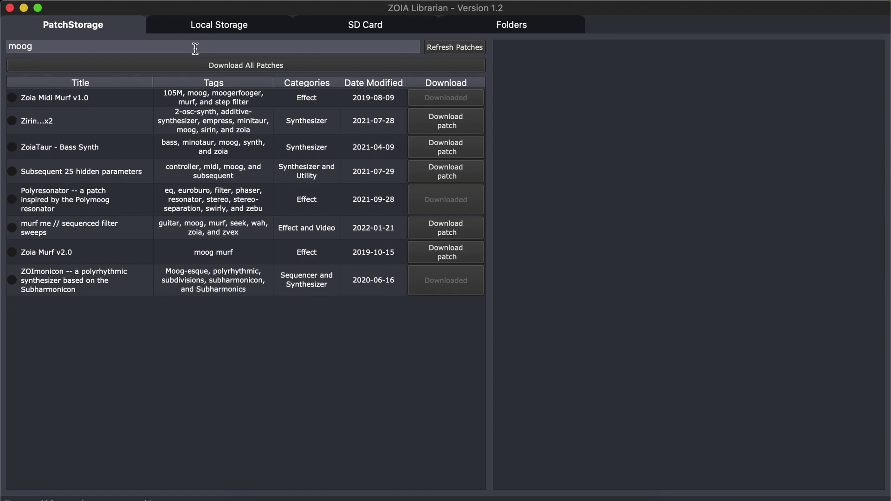
pyautogui.press('super+a')
pyautogui.press('BackSpace')
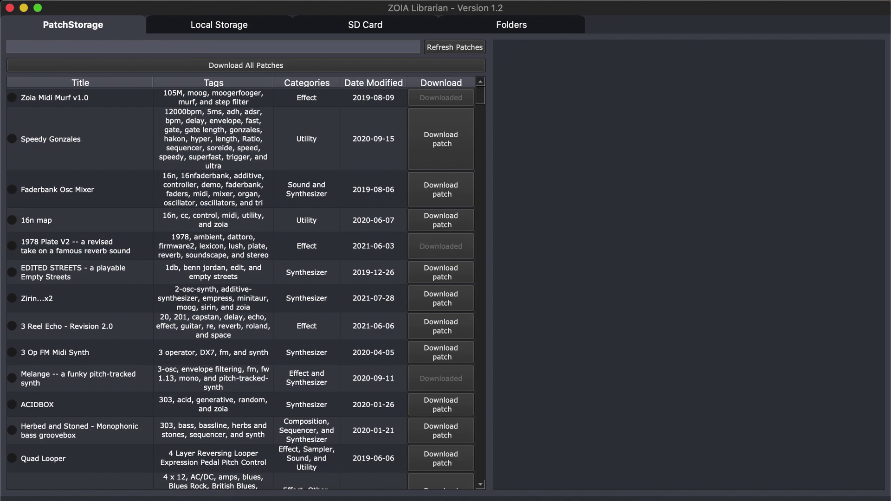
# Step: Sort the patches by date (new-old) and browse the list down to the oldest entries and back to the newest
pyautogui.click(160, 1)
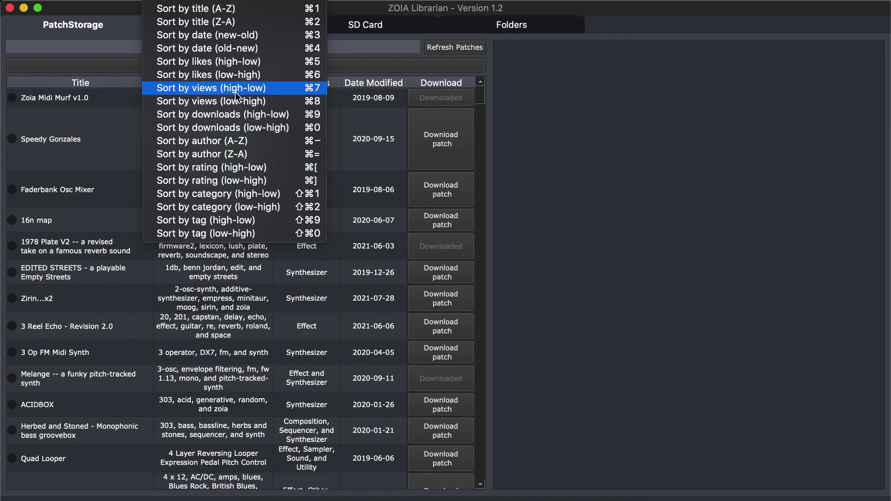
pyautogui.click(229, 33)
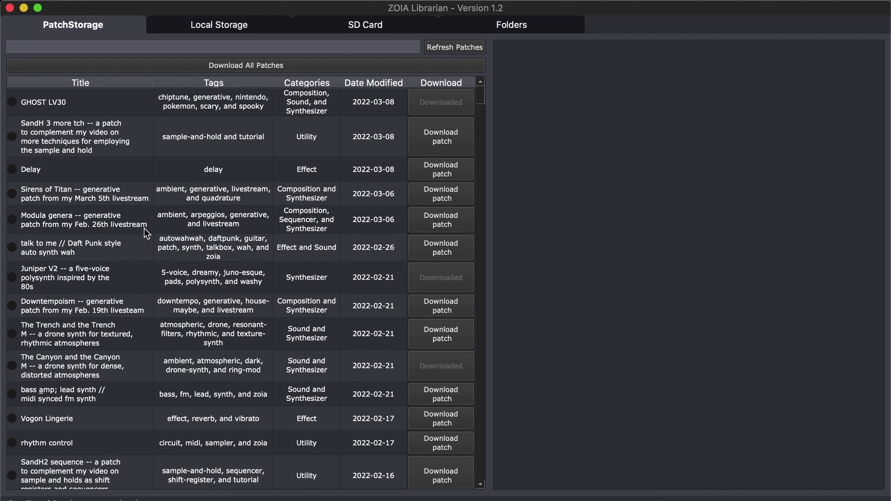
pyautogui.scroll(-20, 144, 228)
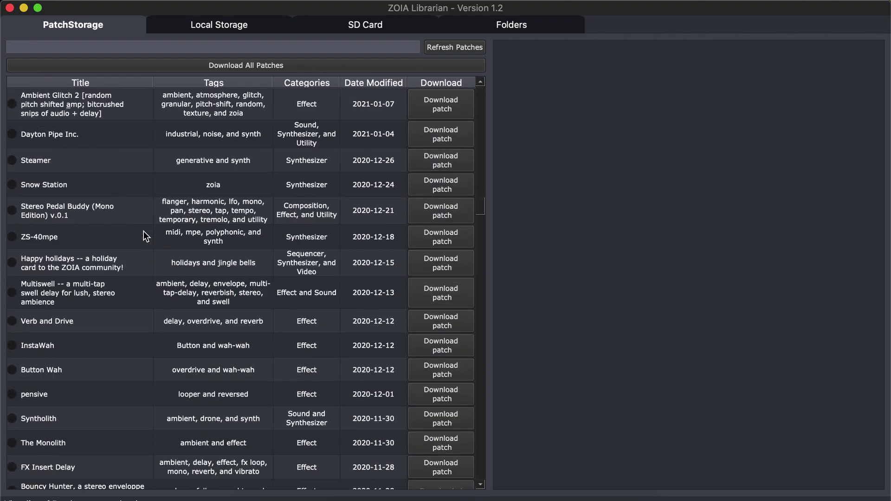
pyautogui.scroll(-5, 143, 231)
pyautogui.scroll(-20, 144, 232)
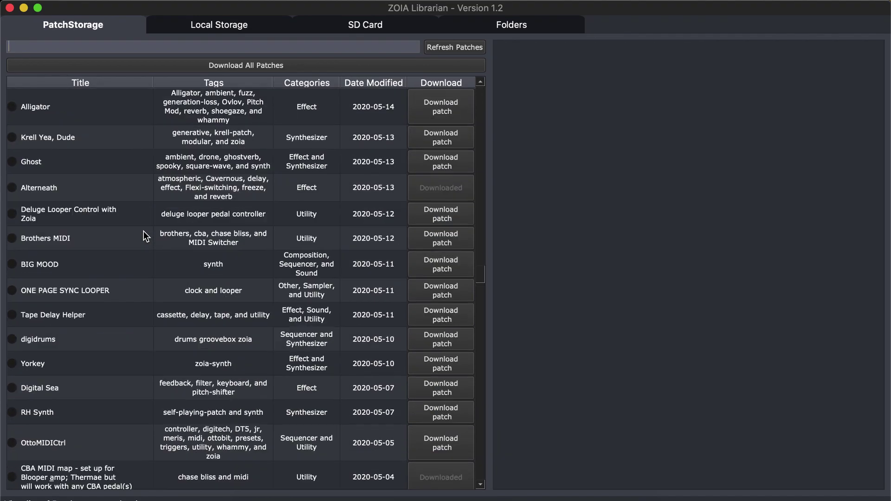
pyautogui.scroll(-20, 144, 231)
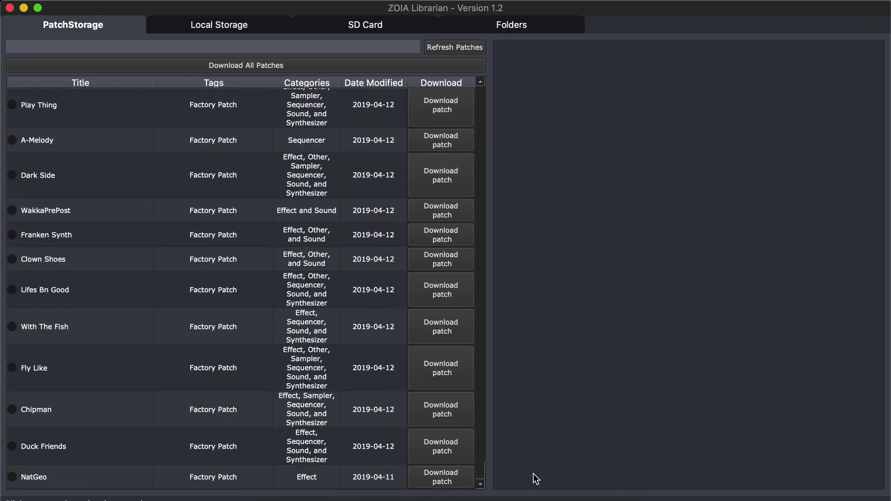
pyautogui.moveTo(483, 466); pyautogui.dragTo(481, 92)
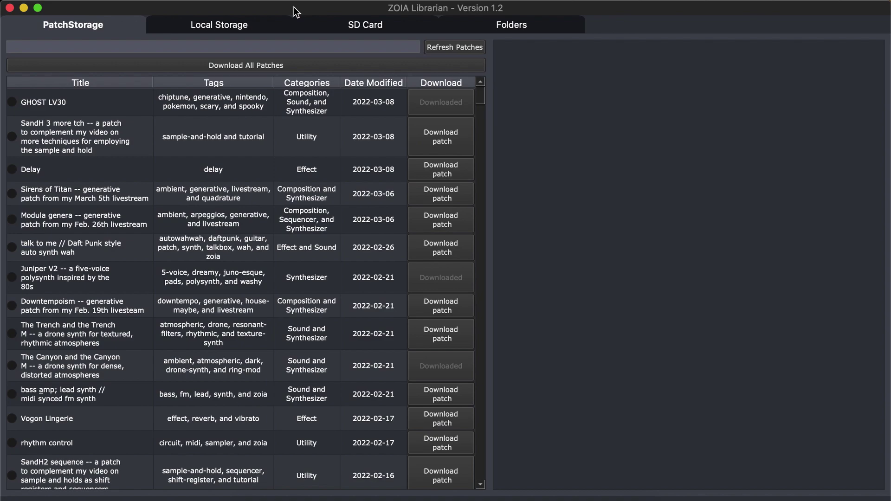
# Step: View the built-in help texts: Documentation, Tips and Tricks, and FAQ
pyautogui.click(237, 7)
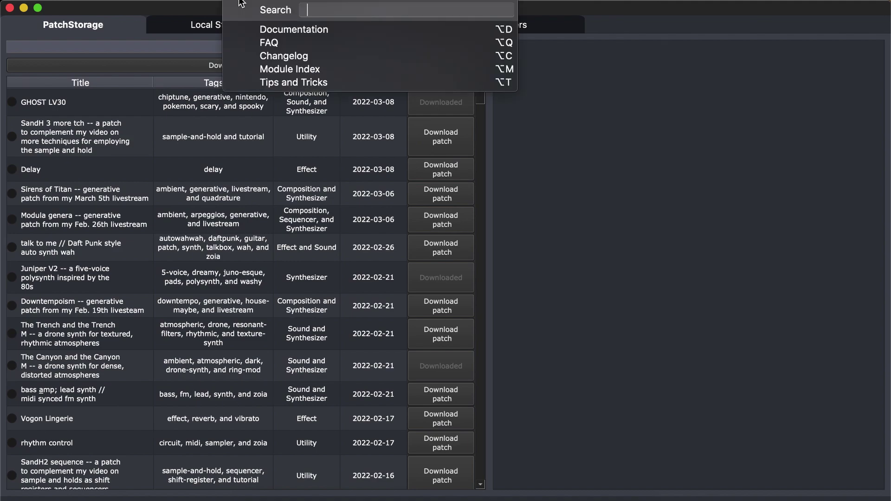
pyautogui.click(293, 29)
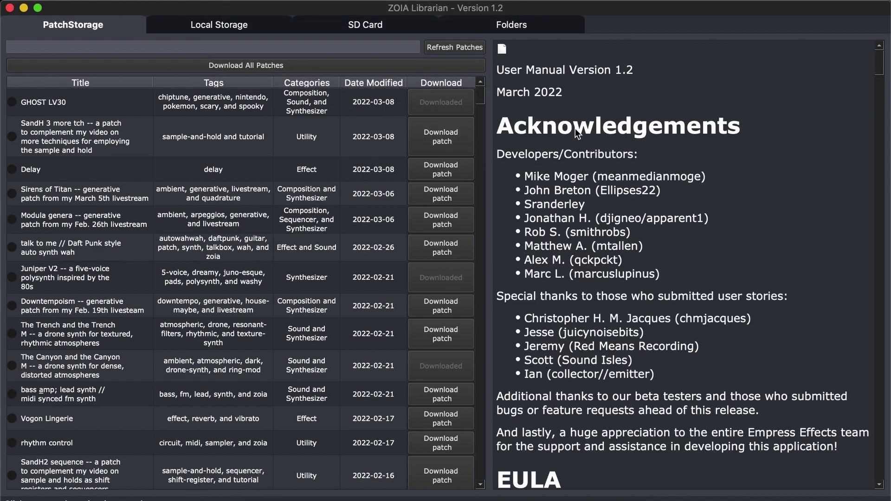
pyautogui.press('super+shift+slash')
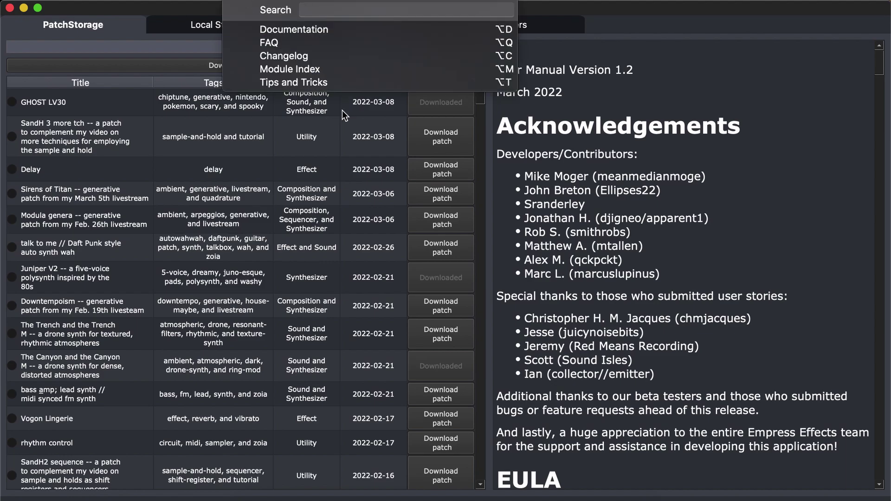
pyautogui.click(344, 85)
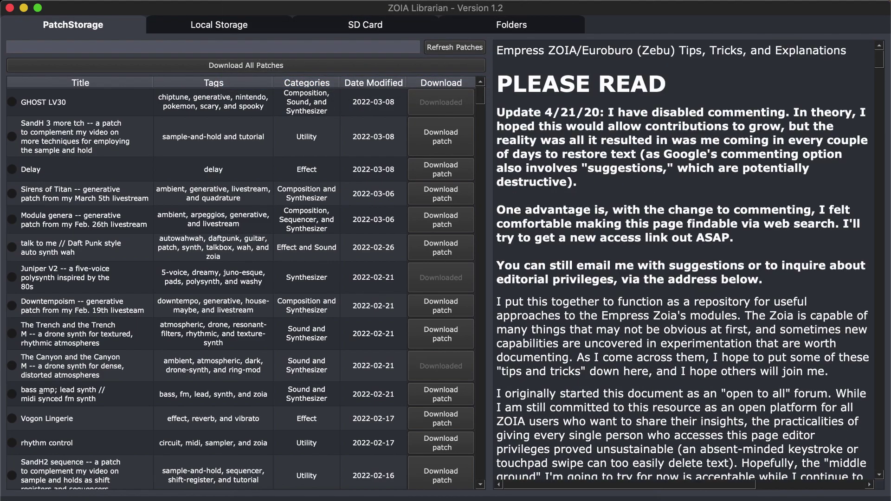
pyautogui.press('super+shift+slash')
pyautogui.click(273, 43)
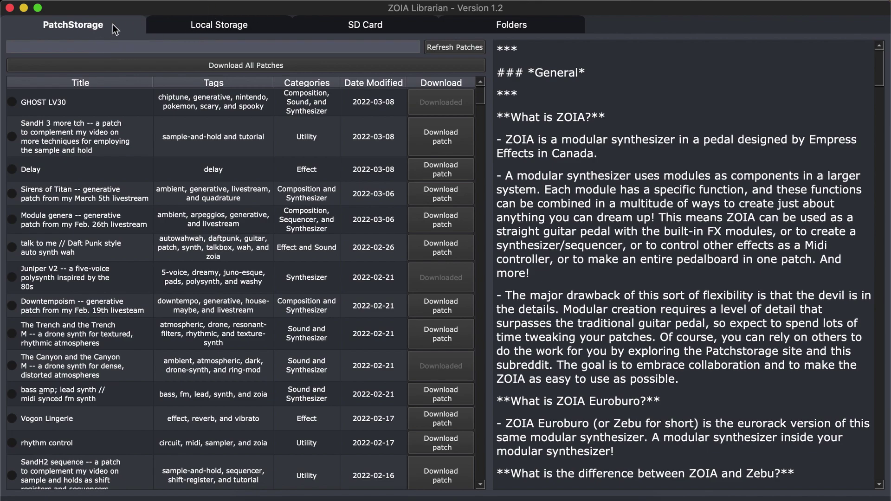
# Step: Show the patch notes of GHOST LV30 and open the librarian's local backend folder
pyautogui.click(47, 103)
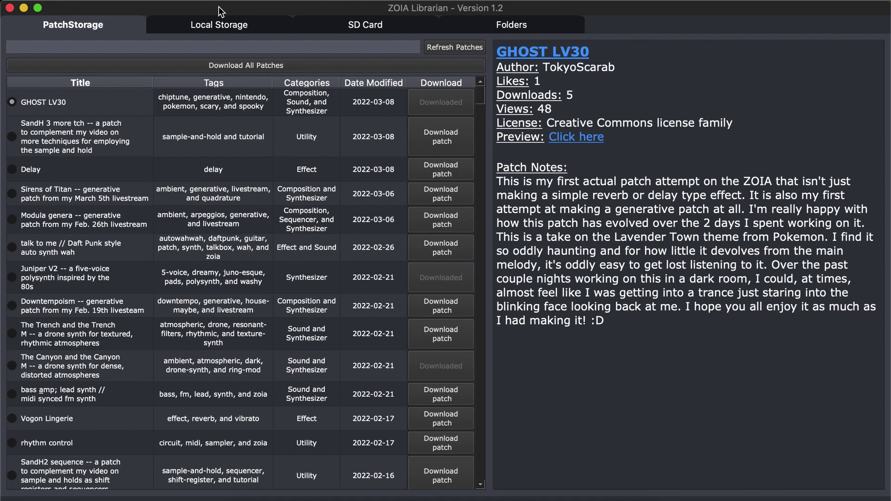
pyautogui.click(157, 1)
pyautogui.moveTo(197, 1)
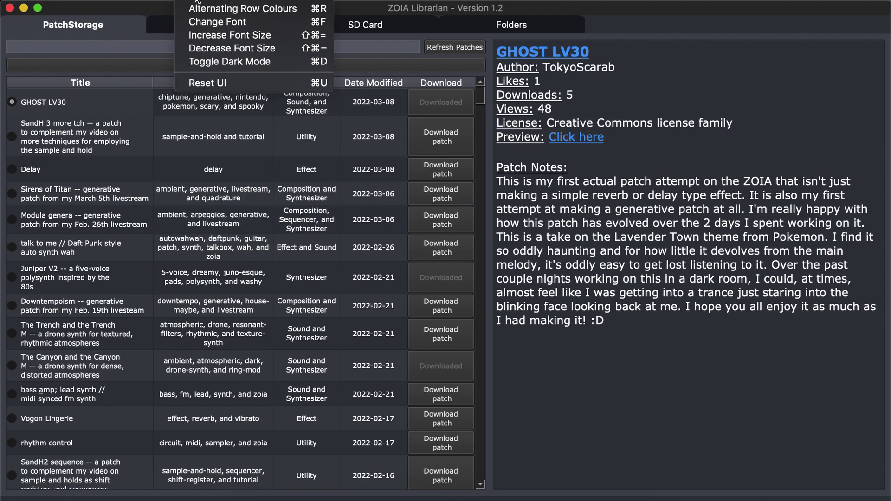
pyautogui.moveTo(124, 1)
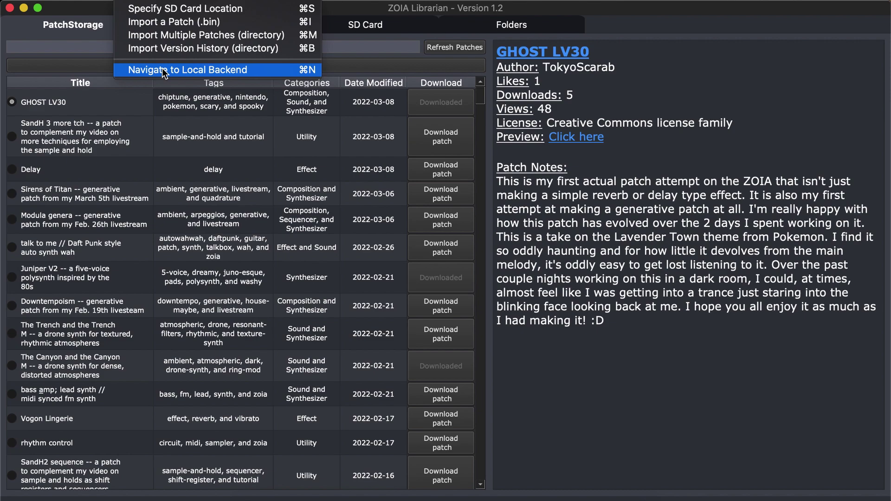
pyautogui.click(163, 70)
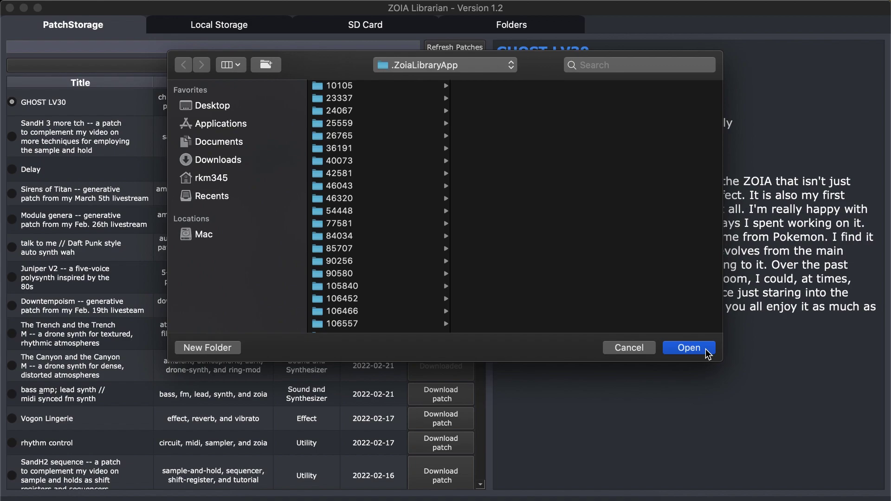
# Step: Inspect the backend folders 143811, 144542, Folders and 144324, and close the file browser without opening anything
pyautogui.scroll(-15, 377, 175)
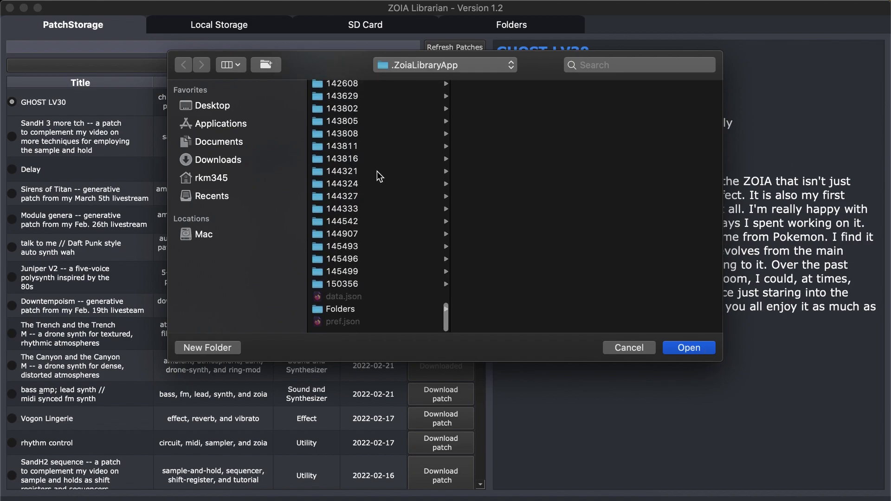
pyautogui.click(358, 146)
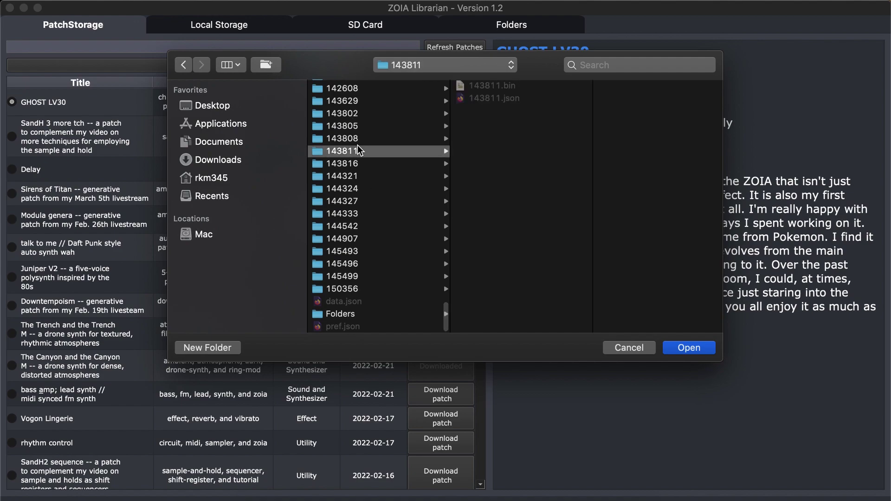
pyautogui.click(380, 143)
pyautogui.click(364, 227)
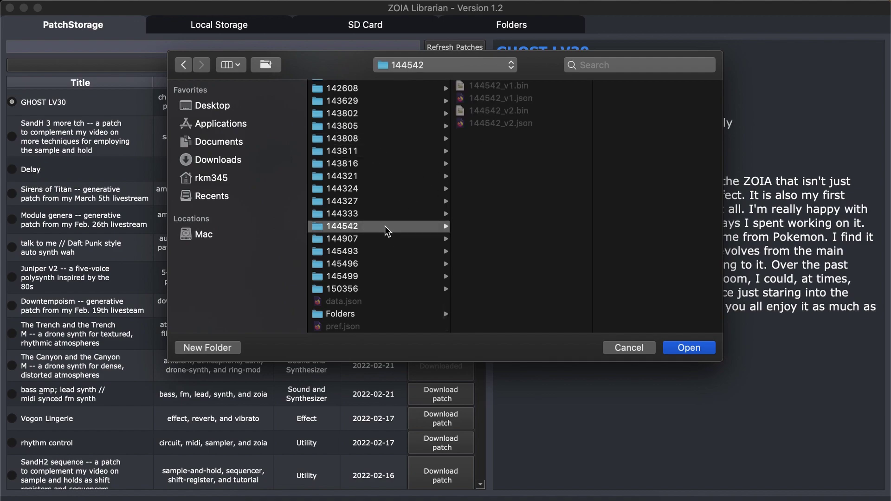
pyautogui.click(356, 314)
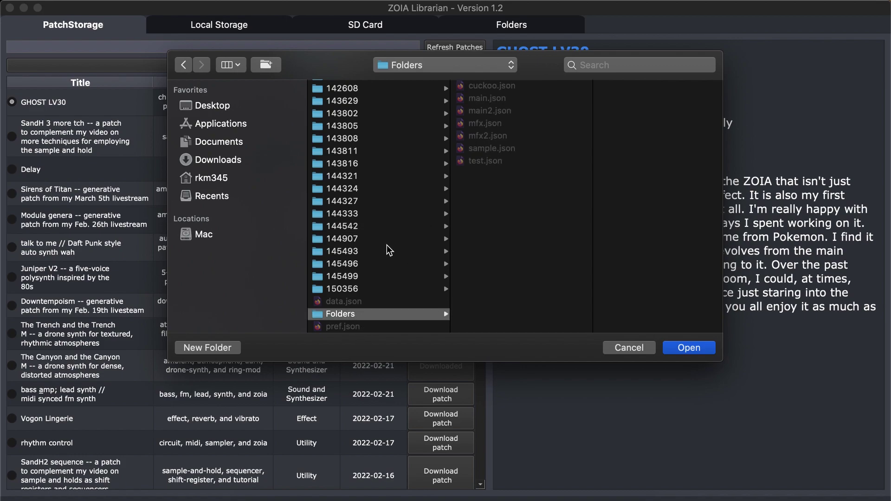
pyautogui.click(356, 191)
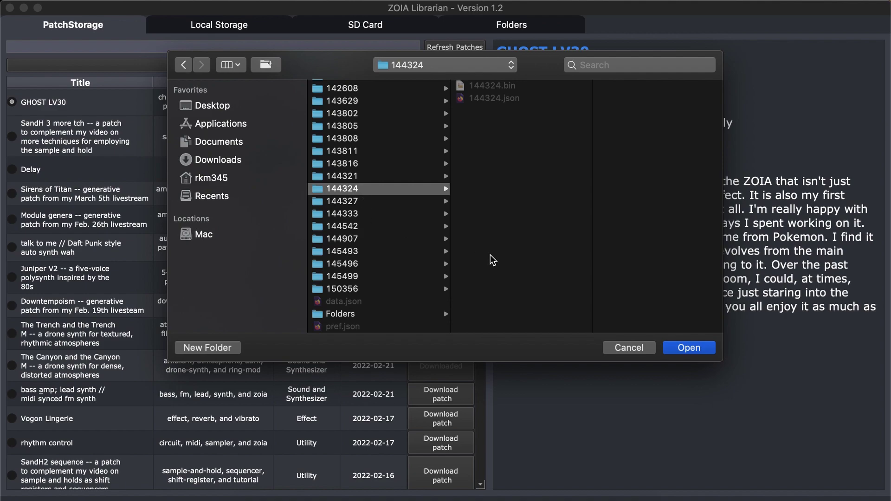
pyautogui.click(634, 350)
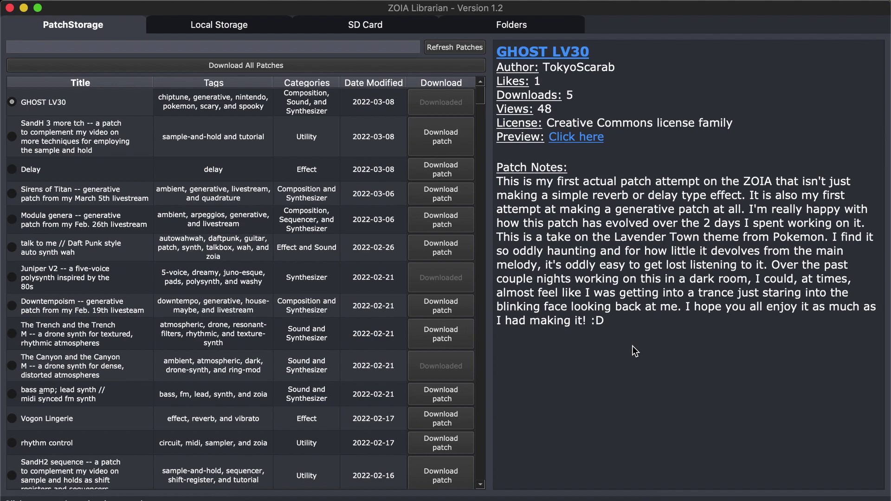
# Step: Select the Modal duo patch in Local Storage and set its rating to 2
pyautogui.click(182, 27)
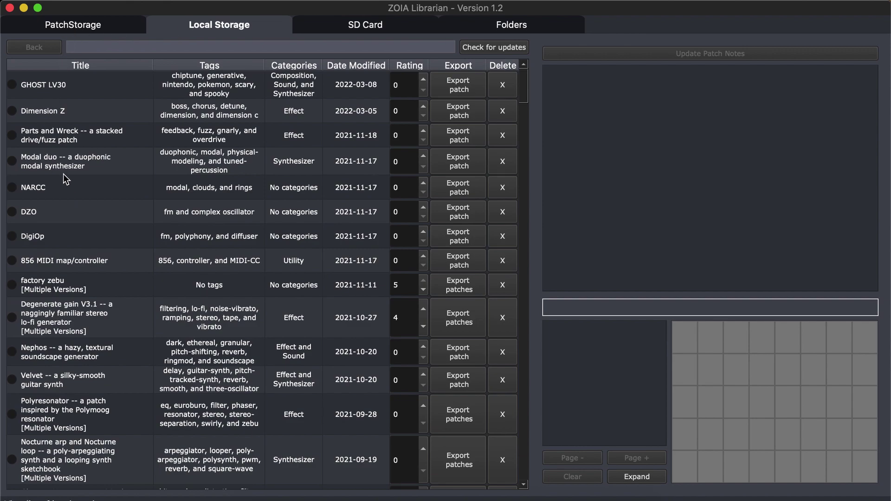
pyautogui.click(58, 163)
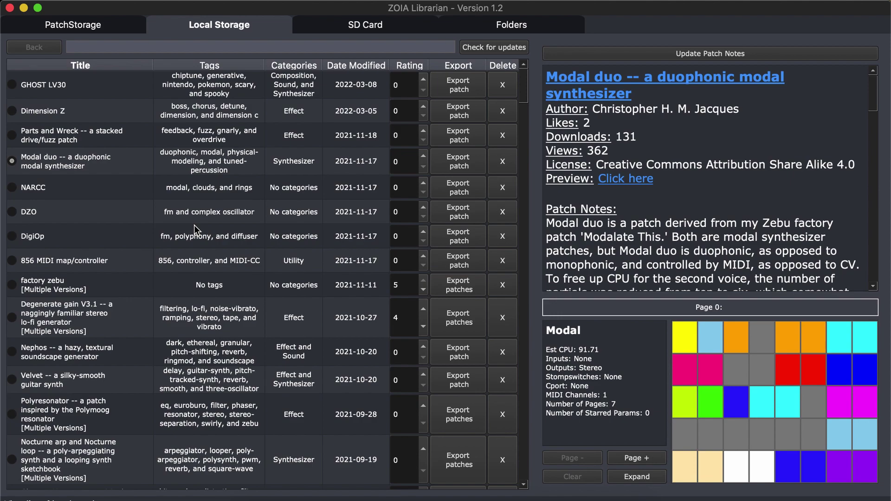
pyautogui.tripleClick(422, 157)
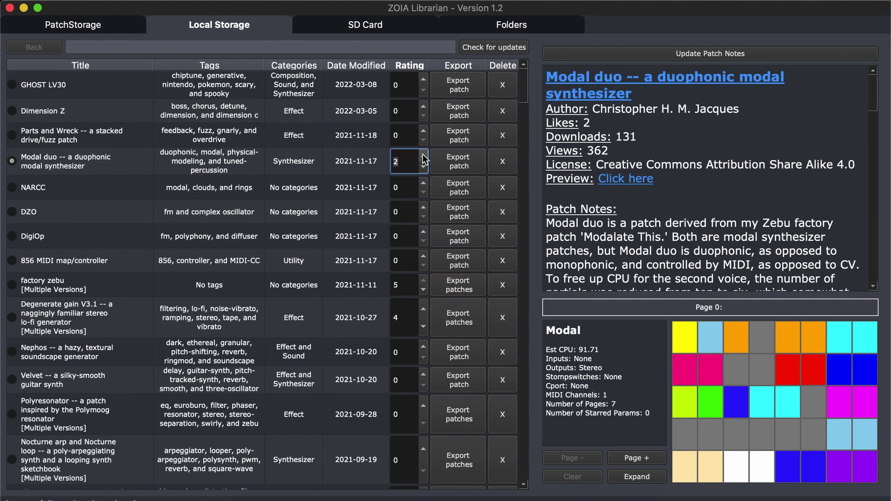
# Step: Reselect the Modal duo patch and page forward through its module preview to page 6
pyautogui.click(115, 134)
pyautogui.click(82, 168)
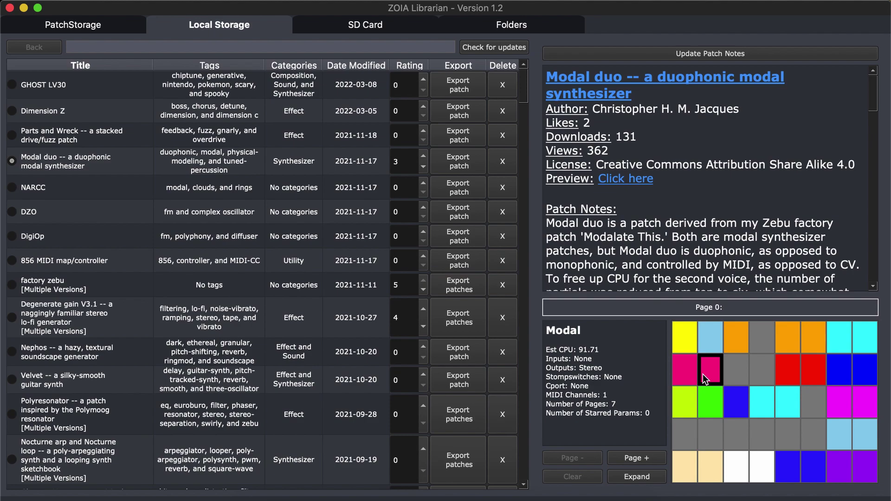
pyautogui.click(656, 461)
pyautogui.click(656, 461)
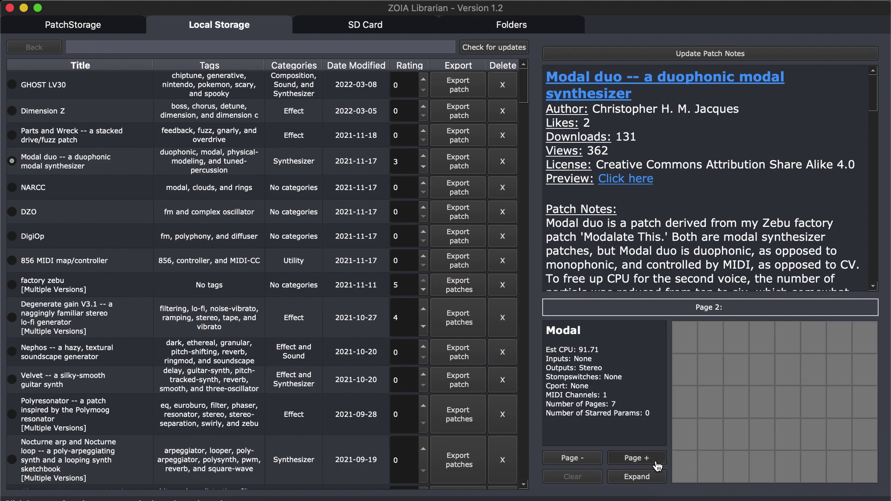
pyautogui.click(652, 460)
pyautogui.click(641, 459)
pyautogui.click(633, 458)
pyautogui.click(629, 457)
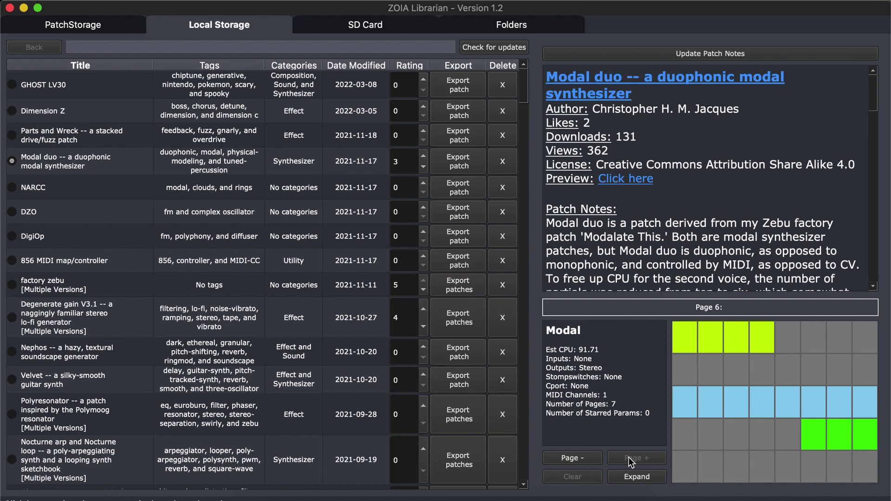
# Step: Page back through the Modal duo module preview to page 0
pyautogui.click(574, 460)
pyautogui.click(573, 461)
pyautogui.click(573, 461)
pyautogui.click(574, 461)
pyautogui.click(574, 462)
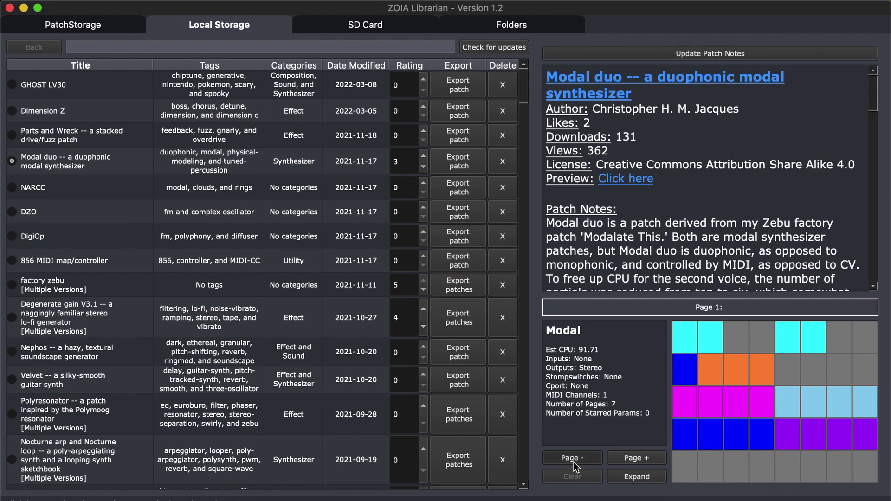
pyautogui.click(574, 463)
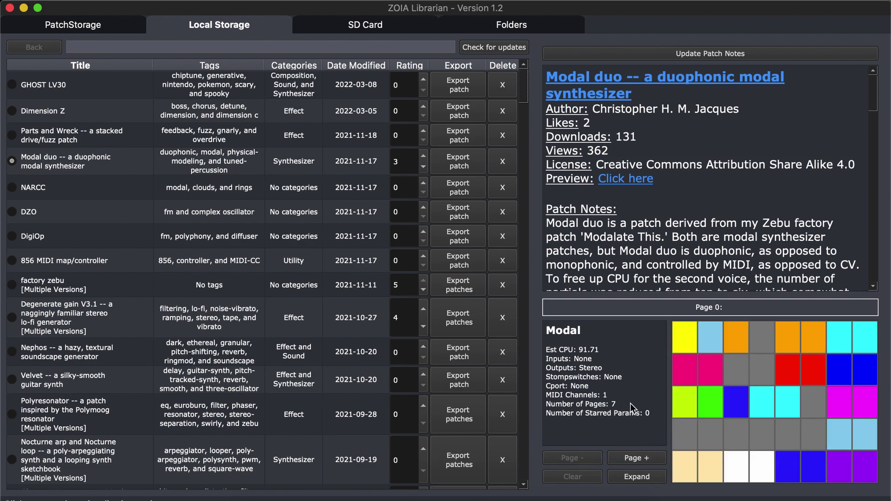
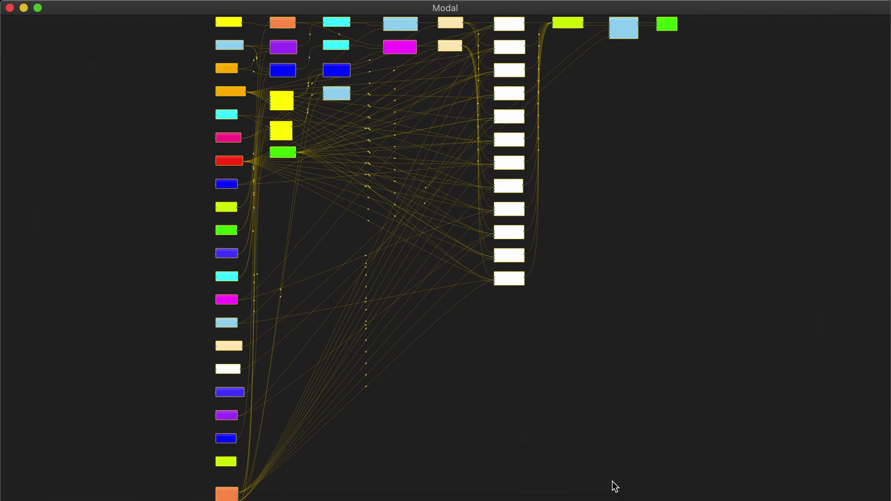
# Step: Examine the ADSR, Multiplier and Impulse mix nodes in the expanded Modal graph, and fit the whole graph in view
pyautogui.scroll(5, 281, 85)
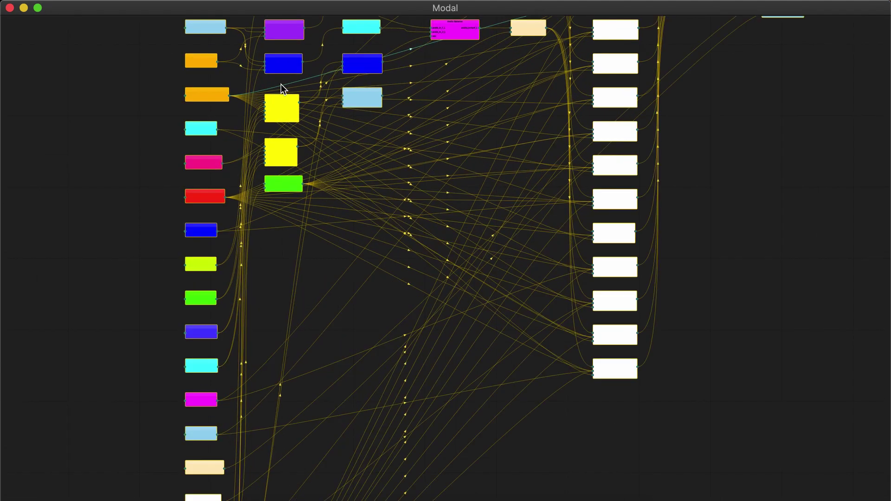
pyautogui.scroll(2, 281, 85)
pyautogui.scroll(3, 283, 147)
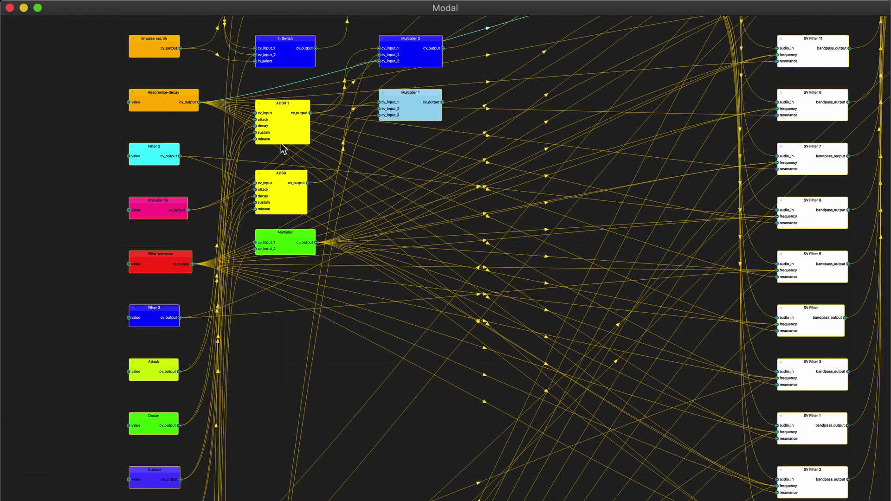
pyautogui.scroll(1, 281, 145)
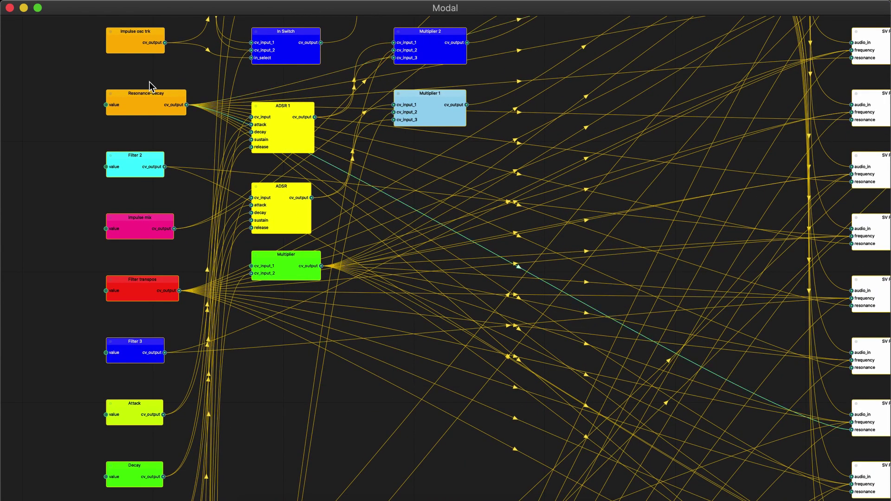
pyautogui.scroll(2, 279, 143)
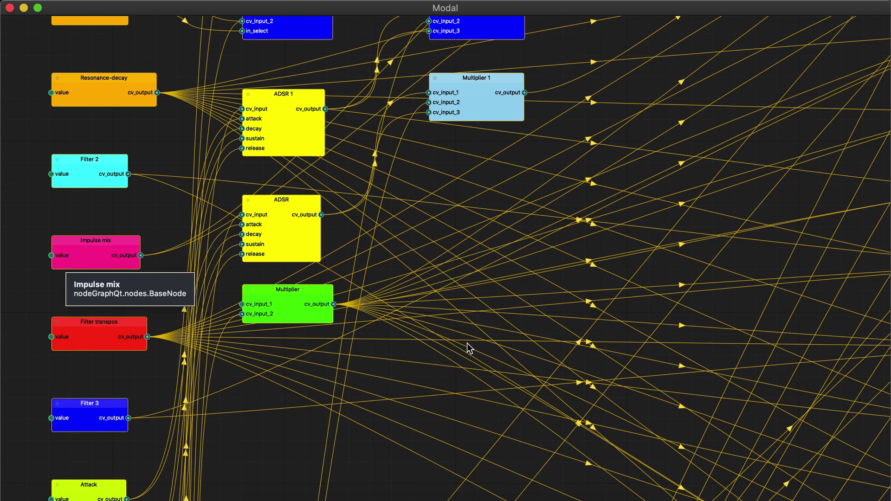
pyautogui.press('f')
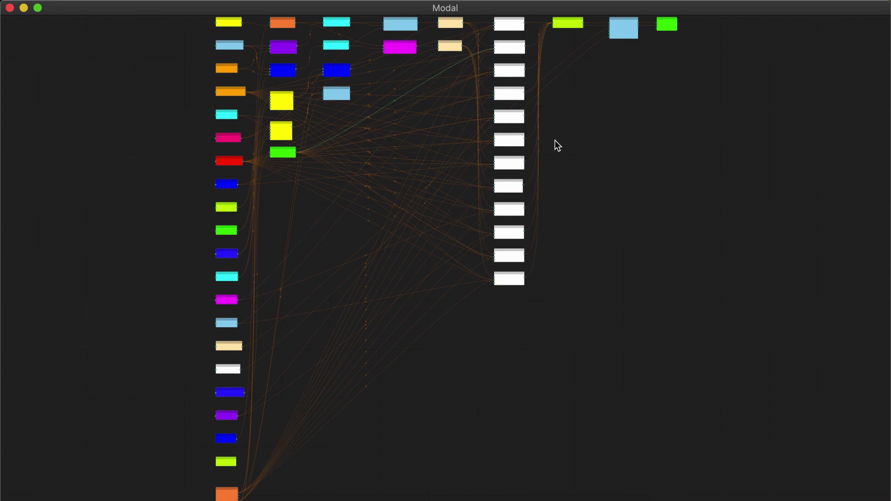
# Step: Select the group of SV Filter nodes and frame them, clear the selection, and frame the whole Modal graph again
pyautogui.moveTo(583, 214); pyautogui.dragTo(444, 83)
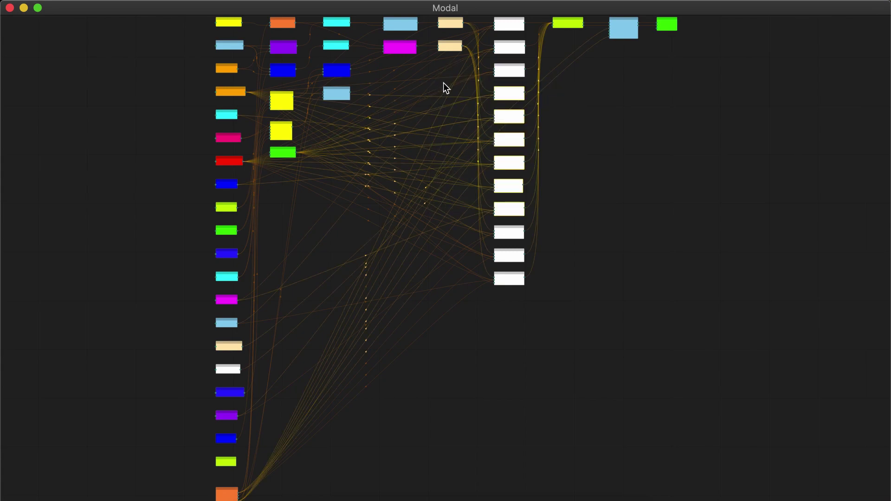
pyautogui.press('f')
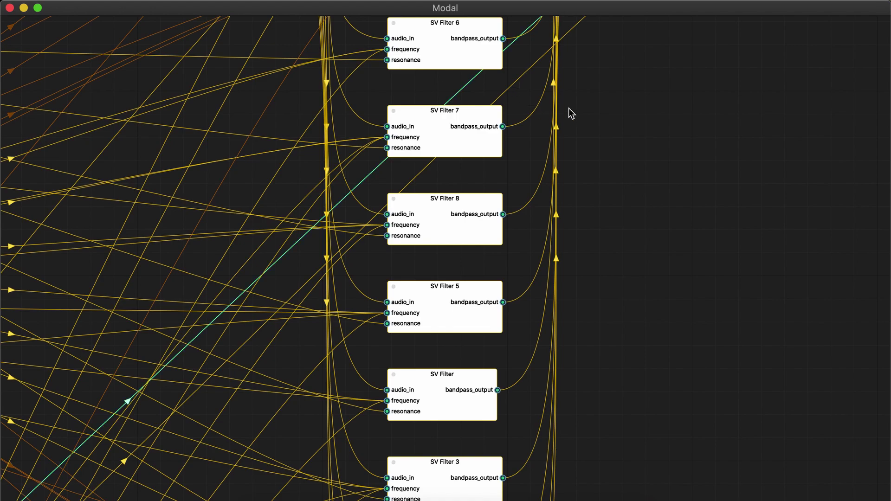
pyautogui.click(609, 125)
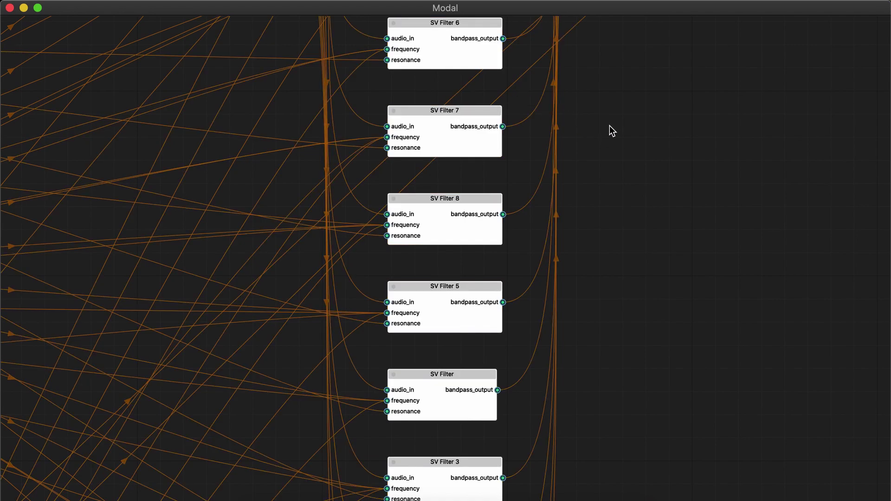
pyautogui.press('f')
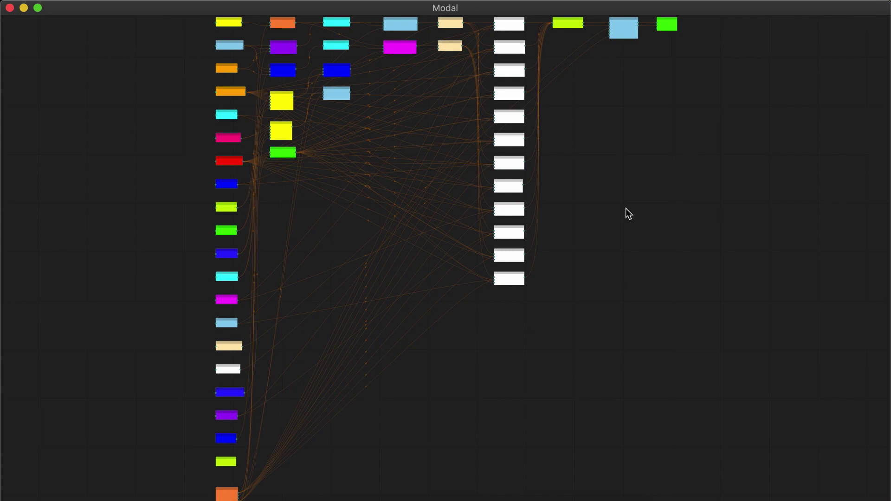
# Step: Inspect the File and Edit commands offered in the Modal graph without choosing any, and close the expanded view
pyautogui.rightClick(626, 209)
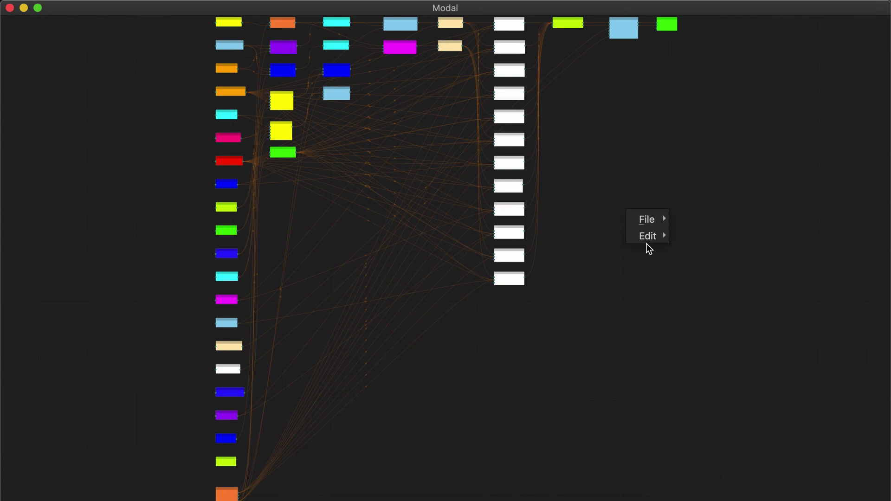
pyautogui.moveTo(652, 221)
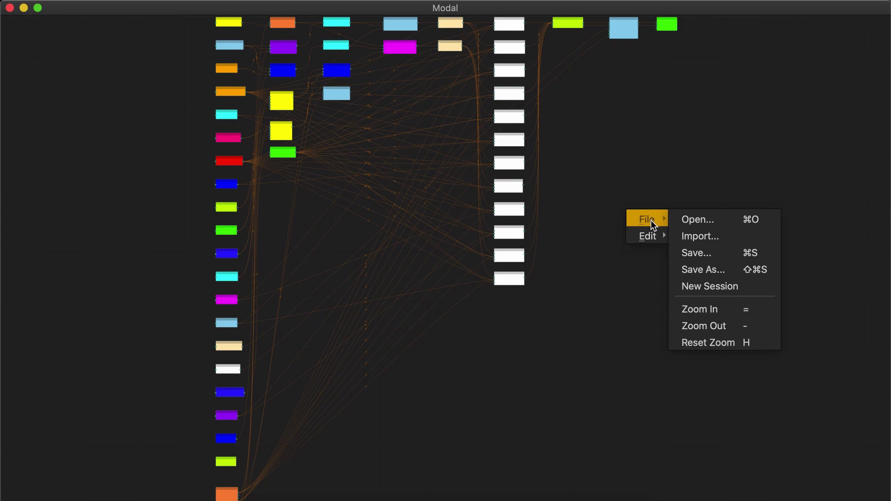
pyautogui.moveTo(661, 237)
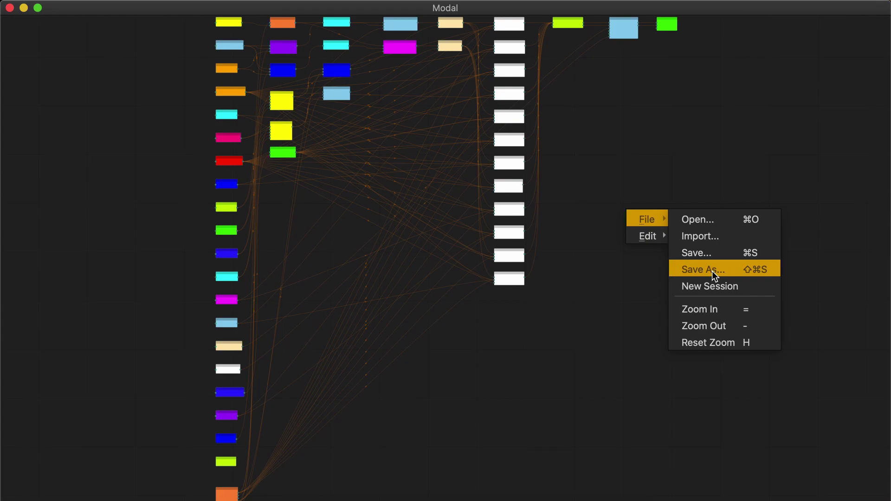
pyautogui.click(648, 154)
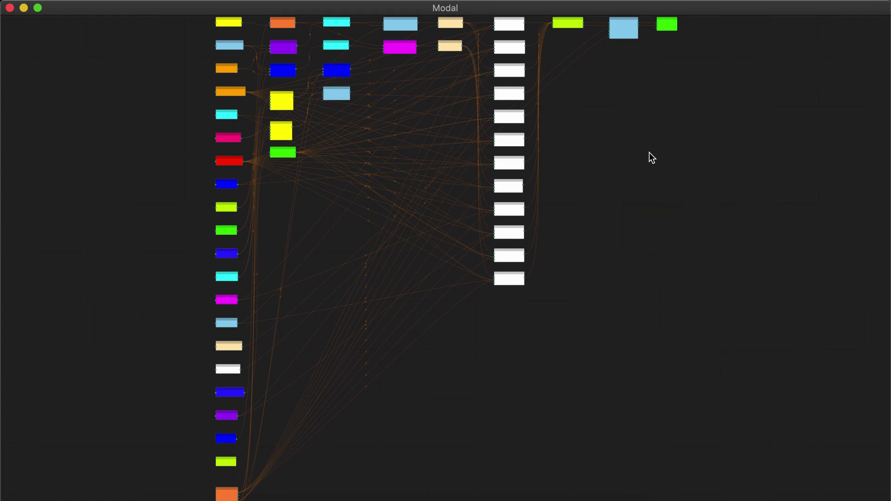
pyautogui.click(10, 9)
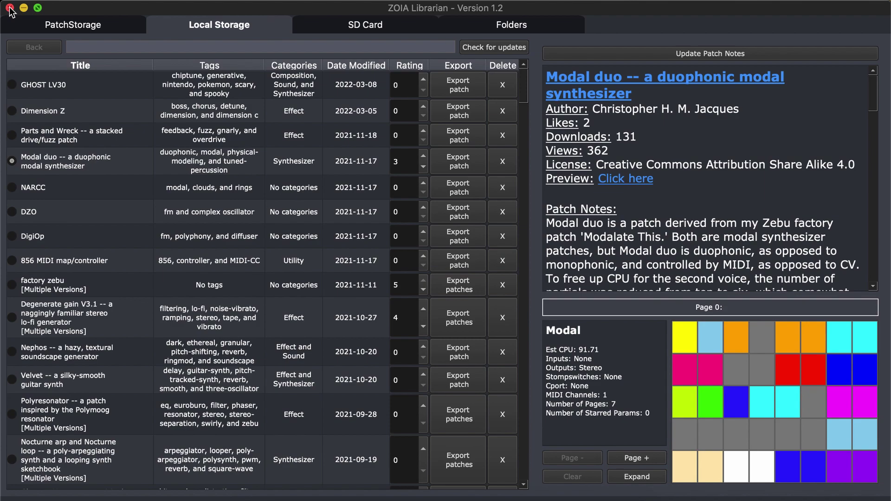
# Step: Select the Dimension Z patch, open its expanded view, dismiss the warning and close the view
pyautogui.click(55, 112)
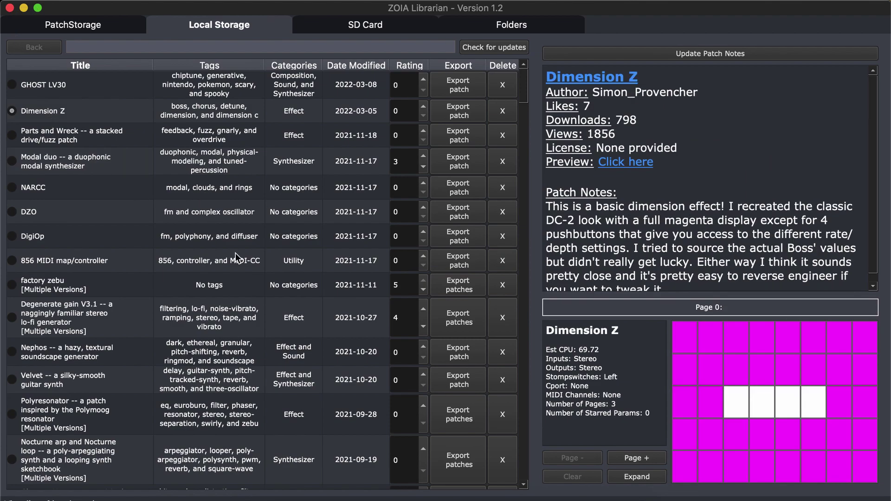
pyautogui.click(637, 476)
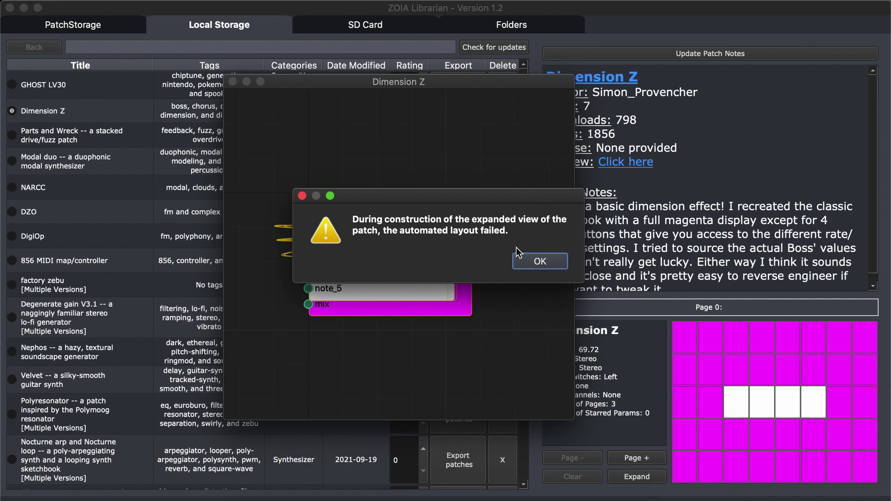
pyautogui.click(538, 261)
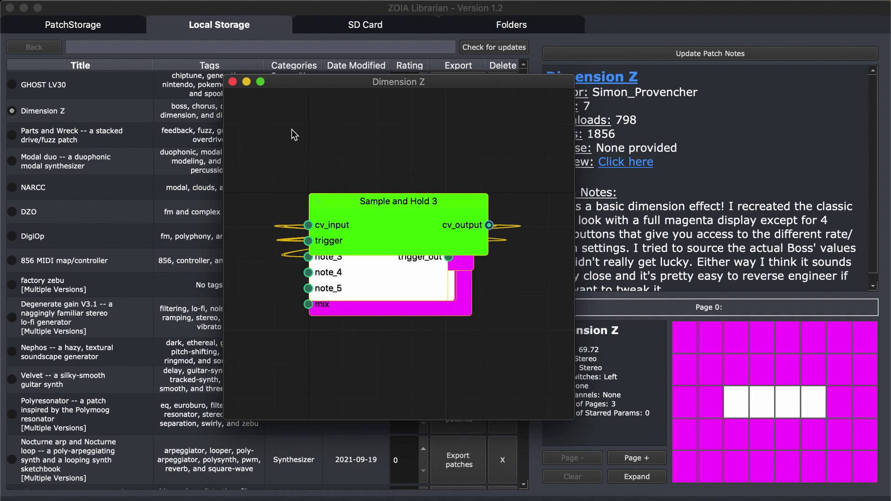
pyautogui.click(233, 82)
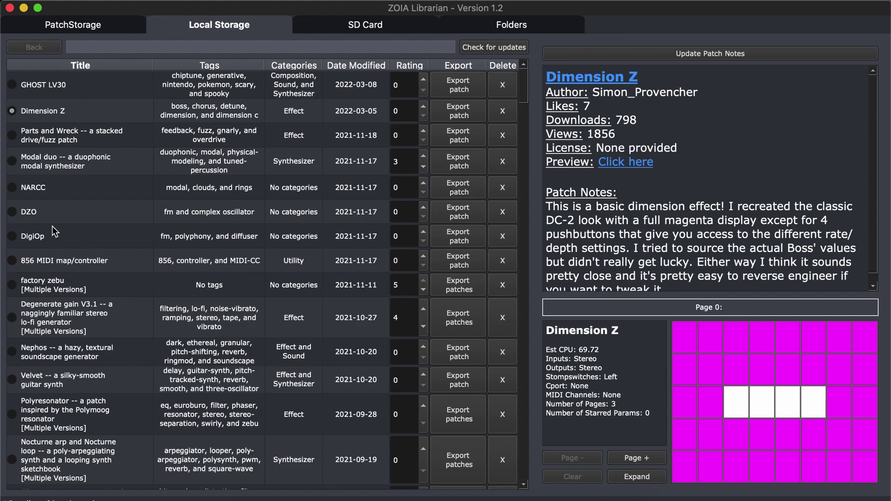
# Step: Select the Velvet guitar synth patch, open its expanded view and maximize the graph window
pyautogui.click(47, 379)
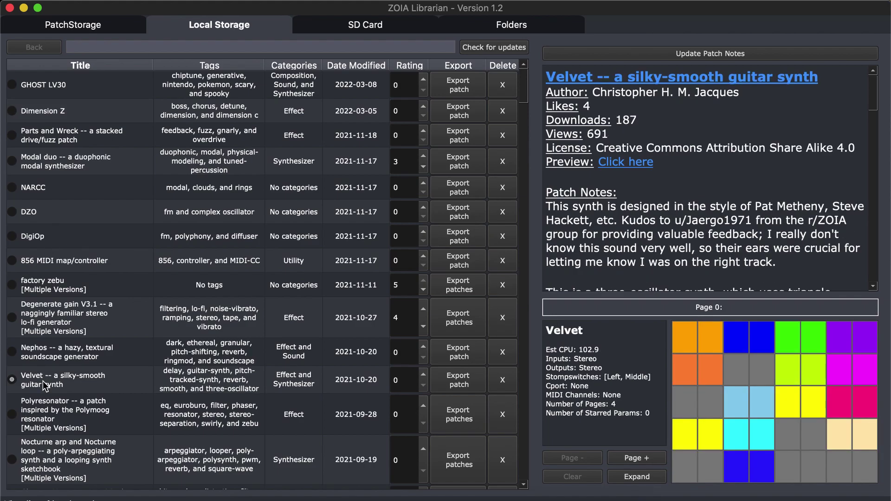
pyautogui.click(642, 478)
pyautogui.doubleClick(453, 87)
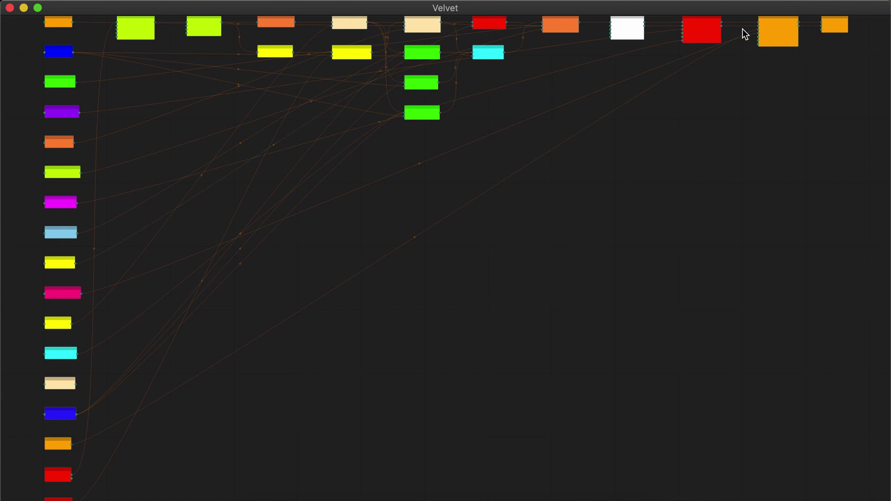
# Step: Examine the oscillator, CV Filter and VCA connections in the Velvet graph, and close the expanded view
pyautogui.scroll(4, 411, 34)
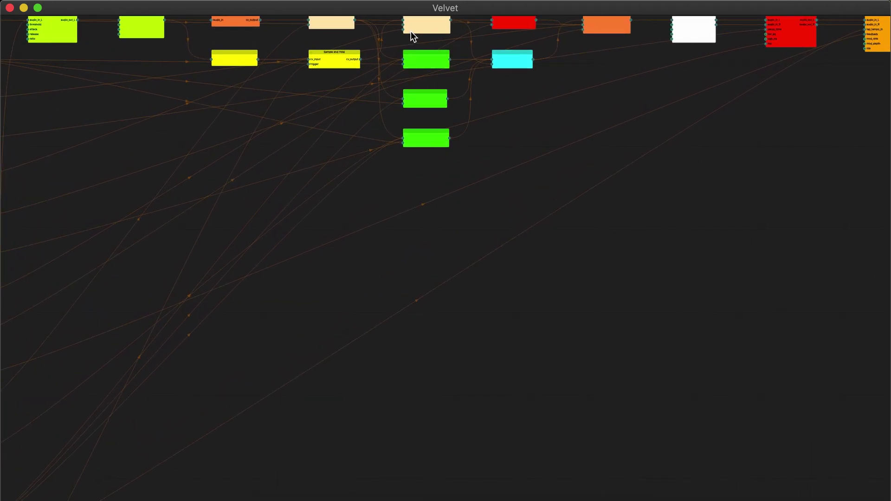
pyautogui.scroll(6, 408, 39)
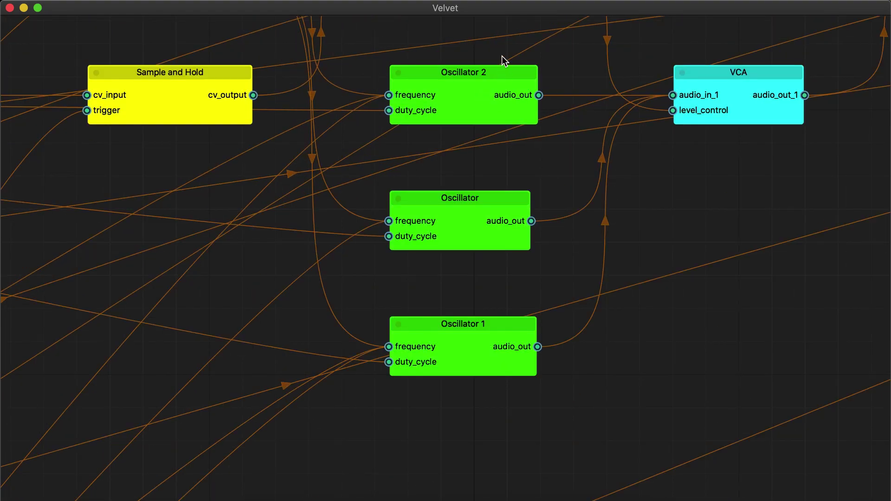
pyautogui.scroll(-3, 502, 55)
pyautogui.scroll(-1, 502, 56)
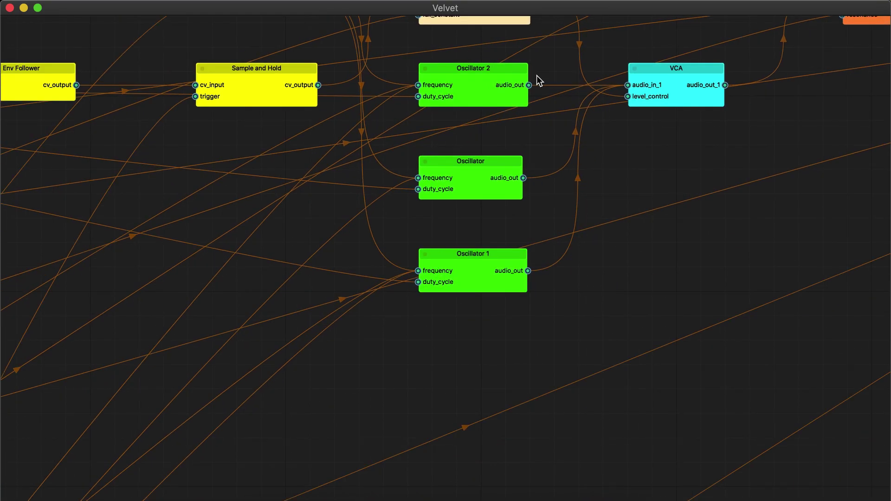
pyautogui.moveTo(545, 65); pyautogui.dragTo(506, 140)
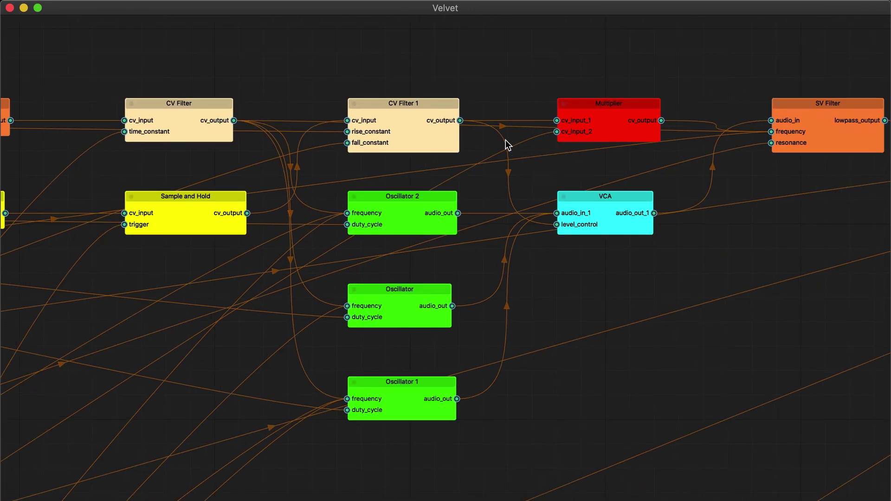
pyautogui.scroll(-5, 504, 83)
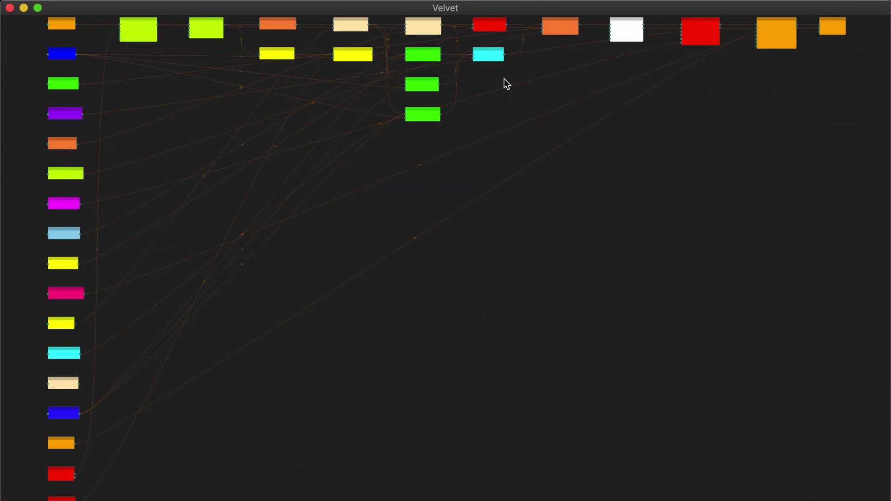
pyautogui.click(10, 8)
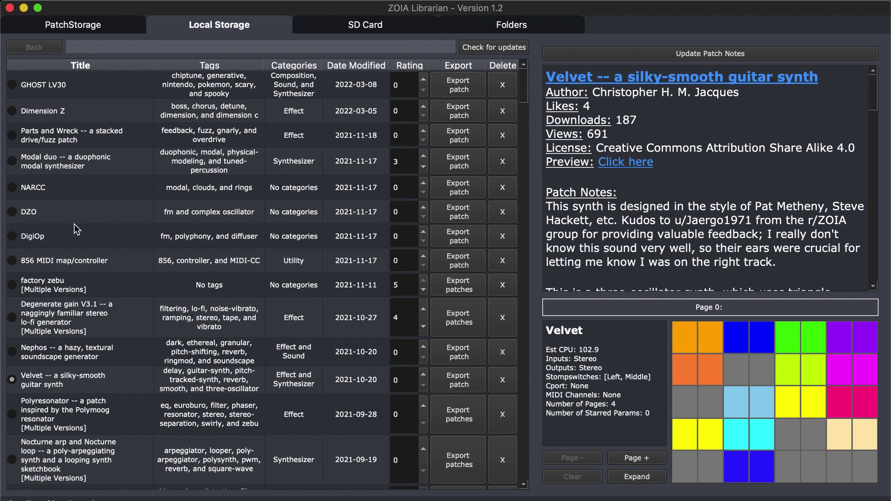
# Step: Search the local patches for "abyss", select Abyss Water zebu and open its expanded view
pyautogui.click(120, 47)
pyautogui.write('abyss')
pyautogui.click(44, 87)
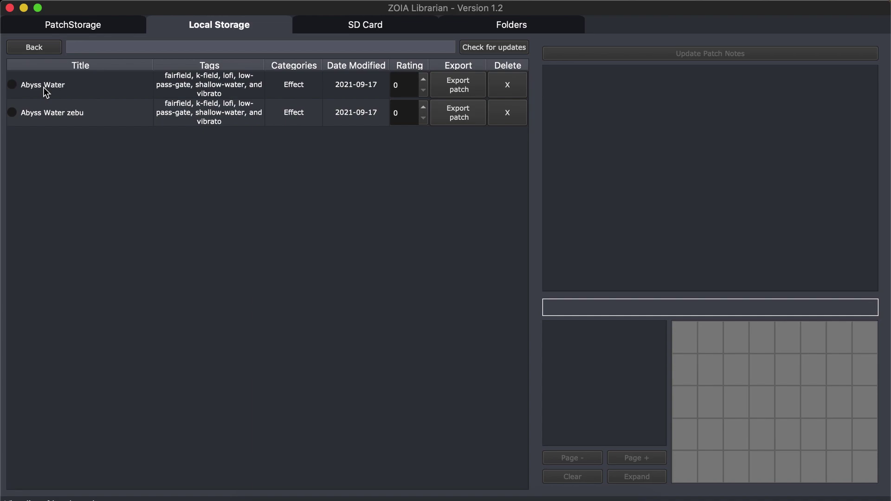
pyautogui.click(55, 117)
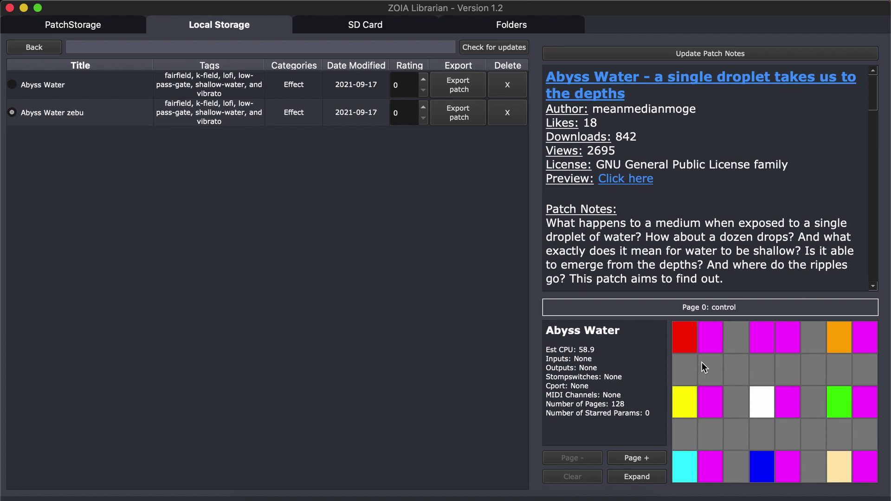
pyautogui.click(643, 478)
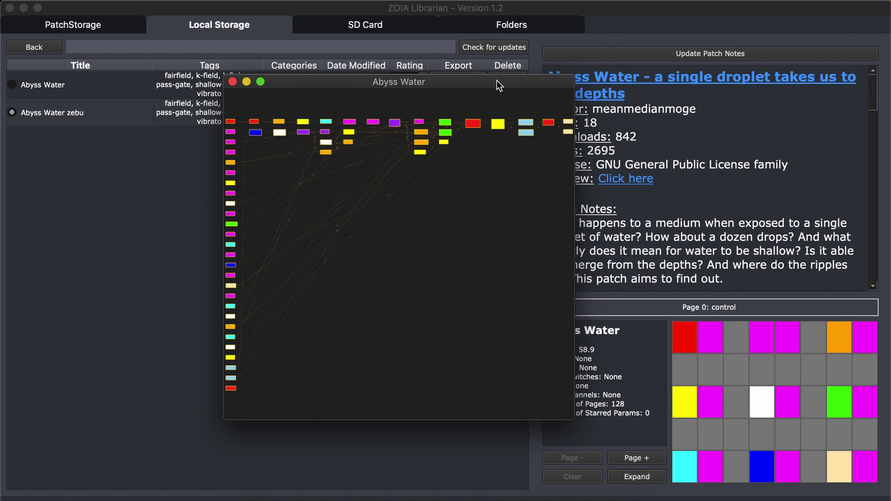
# Step: Maximize the Abyss Water graph window and examine the column of control nodes, including volume, freq bias and noise
pyautogui.doubleClick(497, 81)
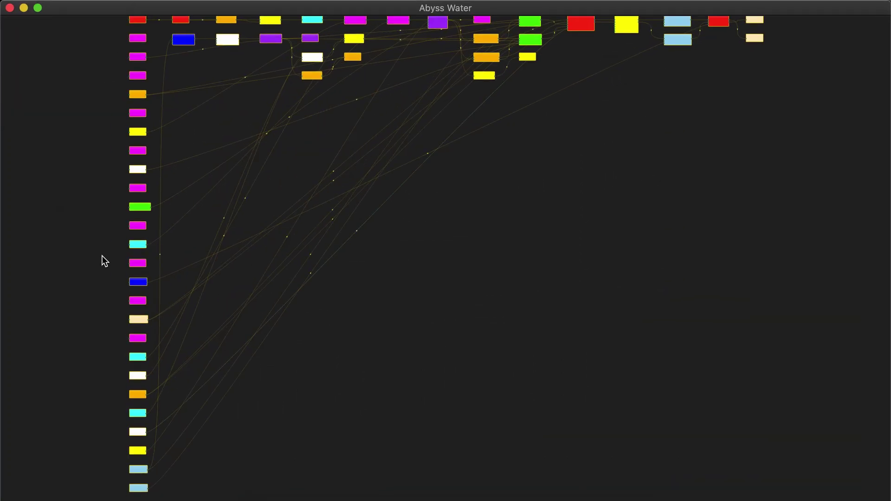
pyautogui.scroll(5, 140, 346)
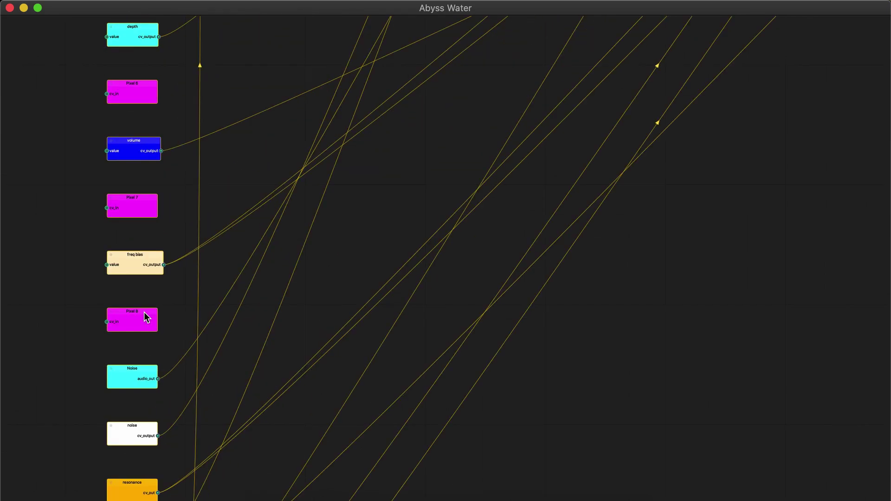
pyautogui.scroll(2, 132, 336)
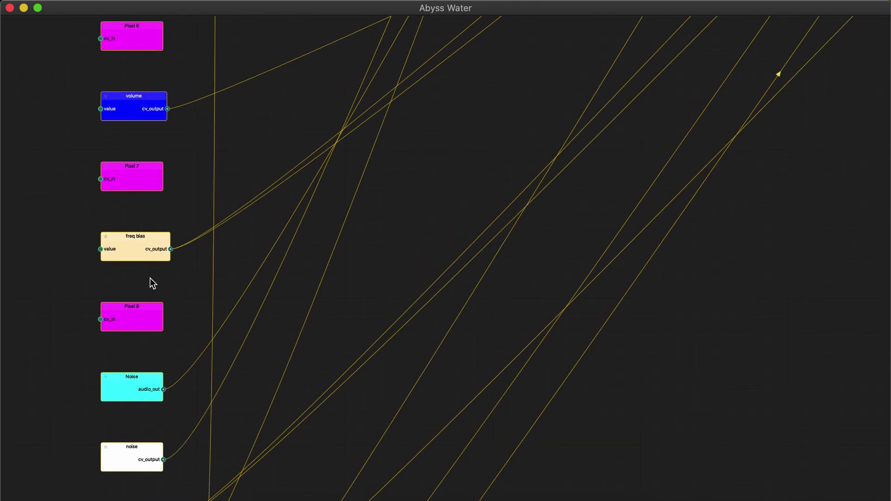
pyautogui.scroll(2, 129, 318)
pyautogui.scroll(-3, 128, 319)
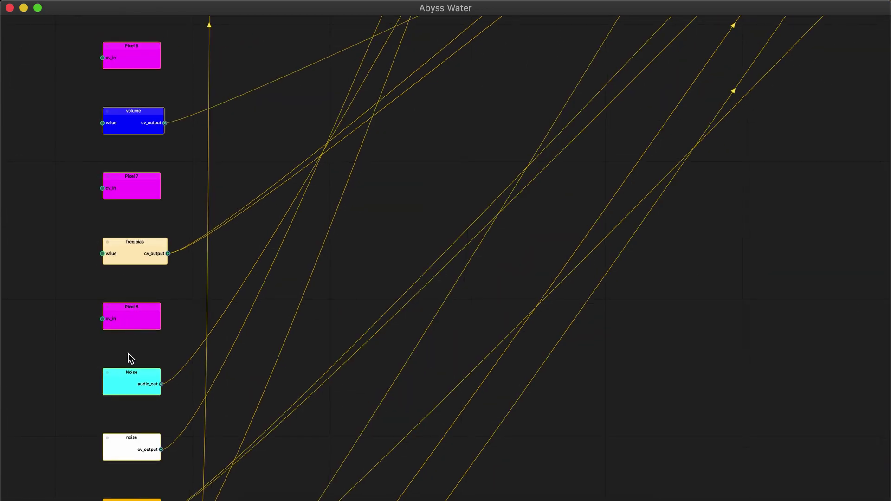
pyautogui.scroll(-5, 135, 348)
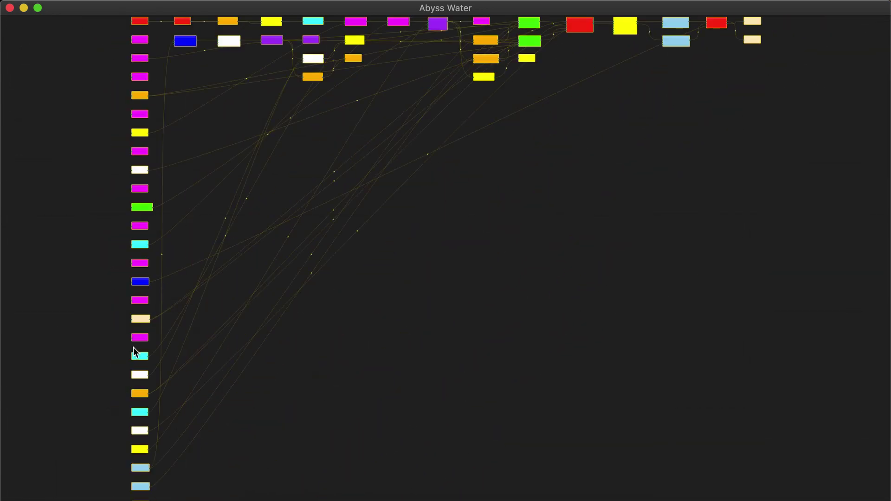
# Step: Examine the OD and Distortion, VCA and Euro Audio Output nodes in the Abyss Water graph, and close the expanded view
pyautogui.hscroll(2, 664, 51)
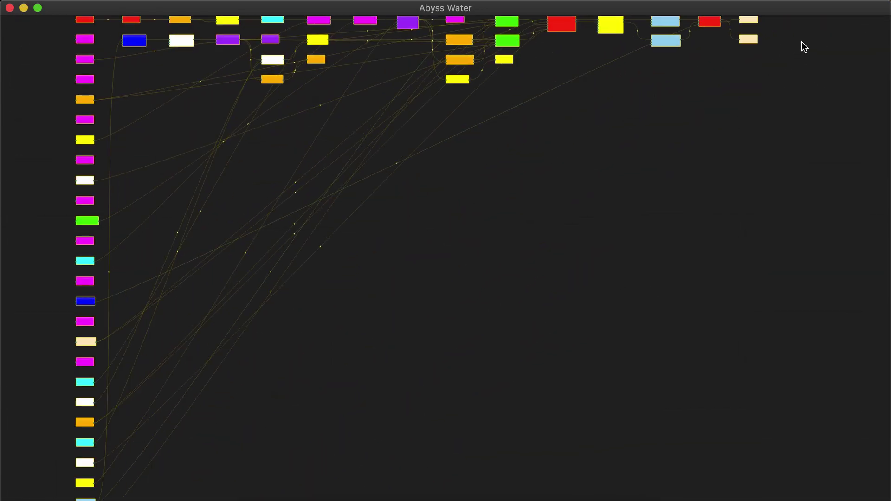
pyautogui.scroll(5, 801, 42)
pyautogui.scroll(3, 753, 28)
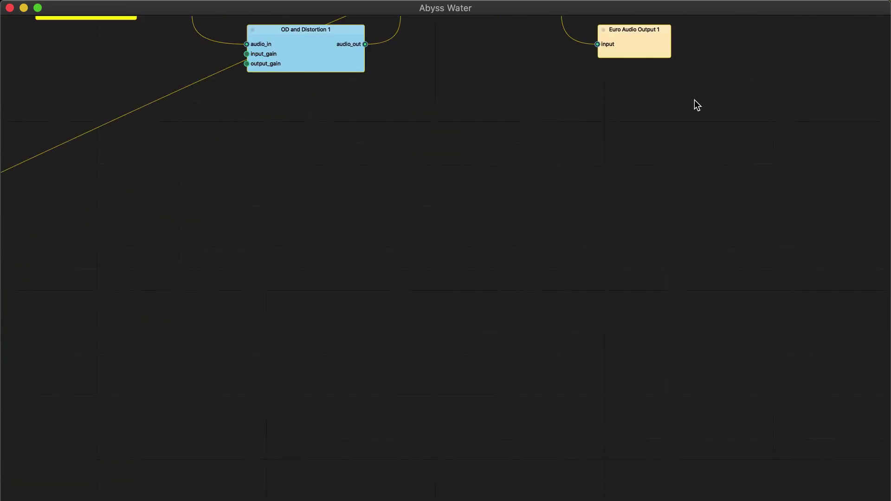
pyautogui.scroll(6, 700, 99)
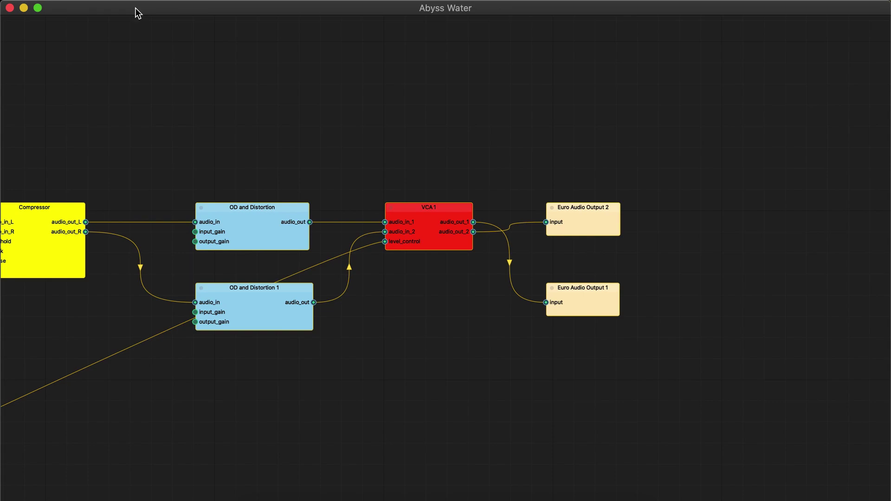
pyautogui.click(9, 7)
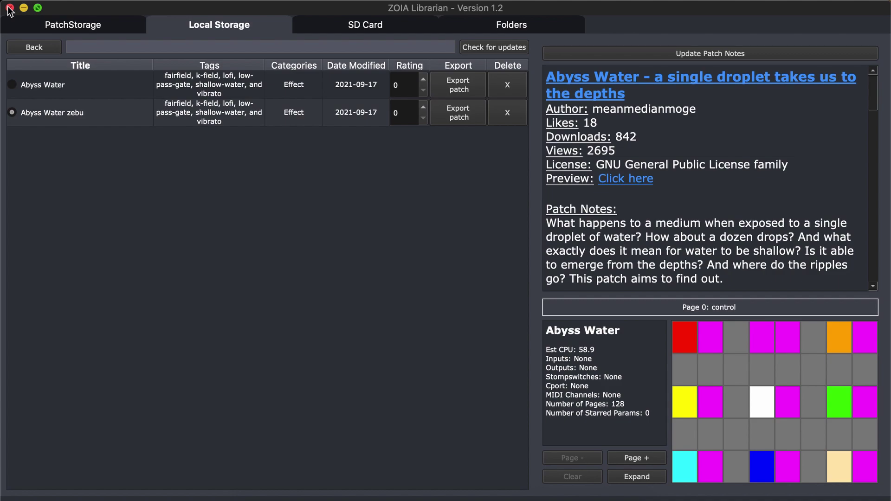
# Step: Leave the Abyss Water versions and clear the "abyss" search to list all local patches
pyautogui.write('abyss')
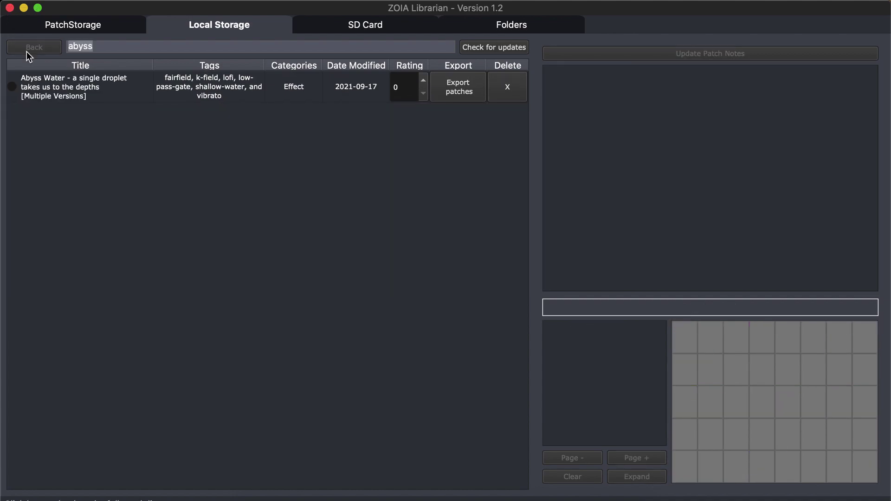
pyautogui.doubleClick(93, 46)
pyautogui.press('BackSpace')
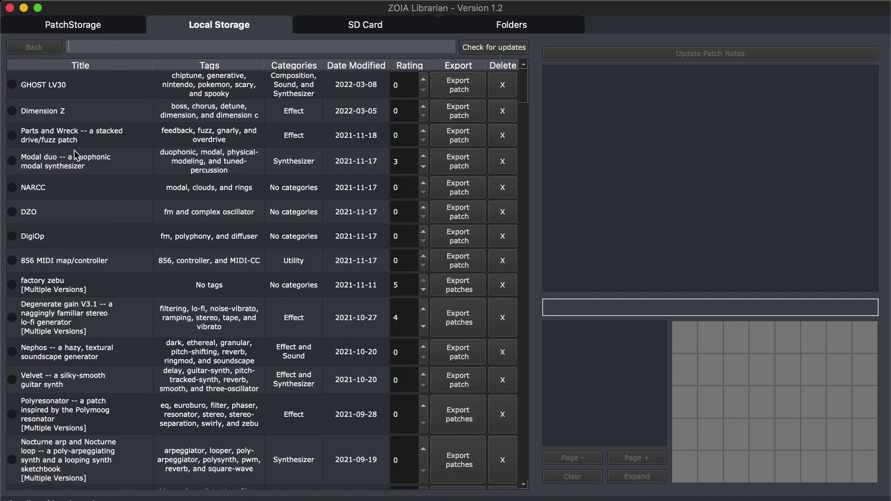
# Step: Find the Abyss Water entry in the local patch list and open its multiple versions
pyautogui.scroll(-5, 61, 163)
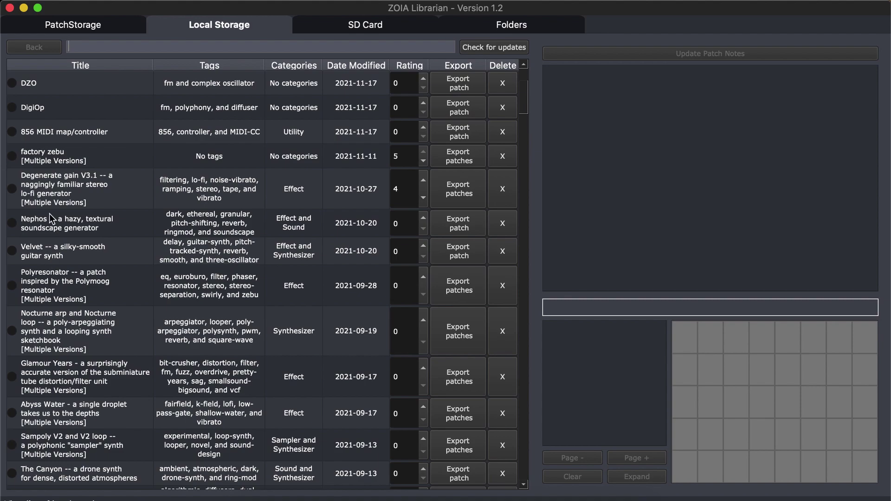
pyautogui.scroll(-5, 49, 213)
pyautogui.click(55, 219)
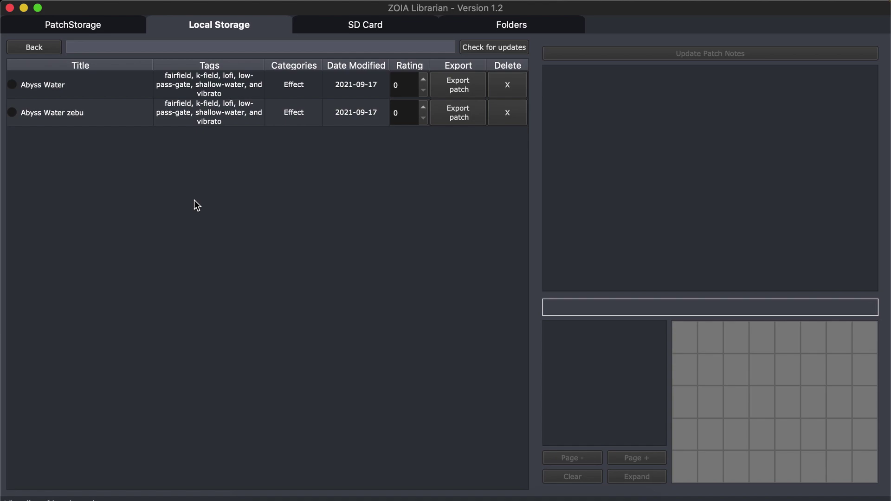
# Step: Return to the full local patch list and open the multiple versions of Glamour Years
pyautogui.click(41, 47)
pyautogui.scroll(-5, 63, 253)
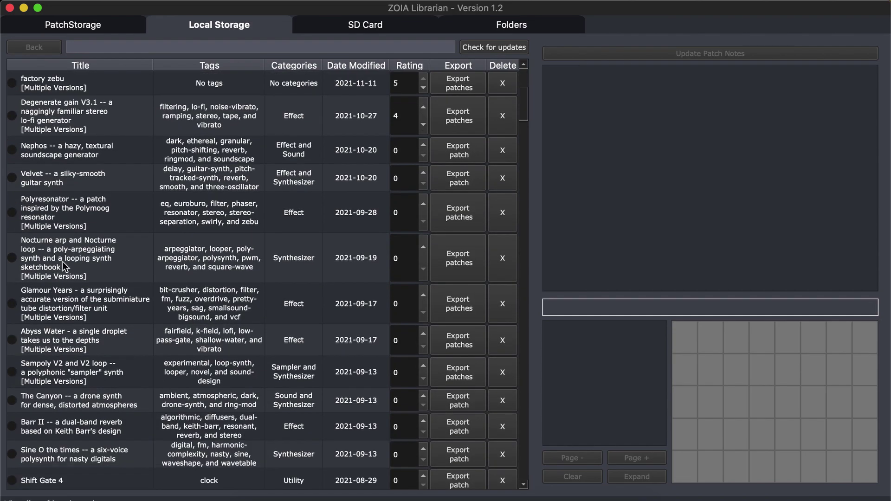
pyautogui.click(65, 303)
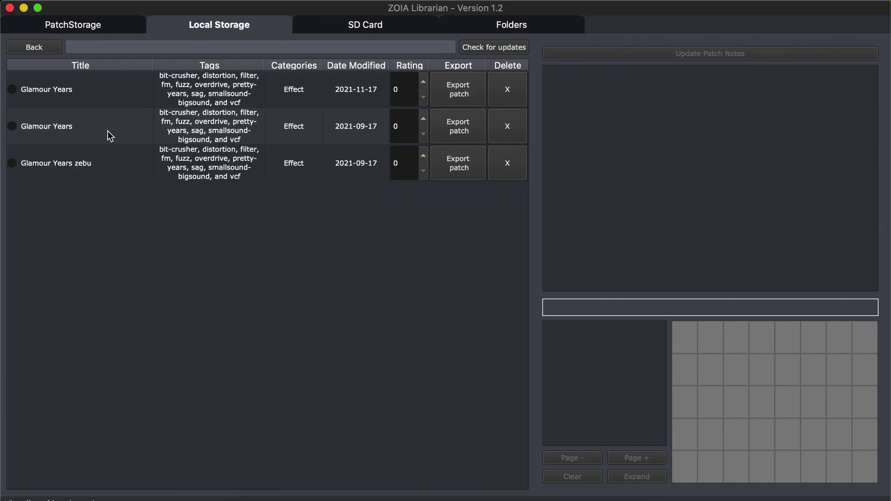
# Step: List the patches in the SD card's empty and factory folders, and open the export directory chooser and cancel it
pyautogui.click(349, 24)
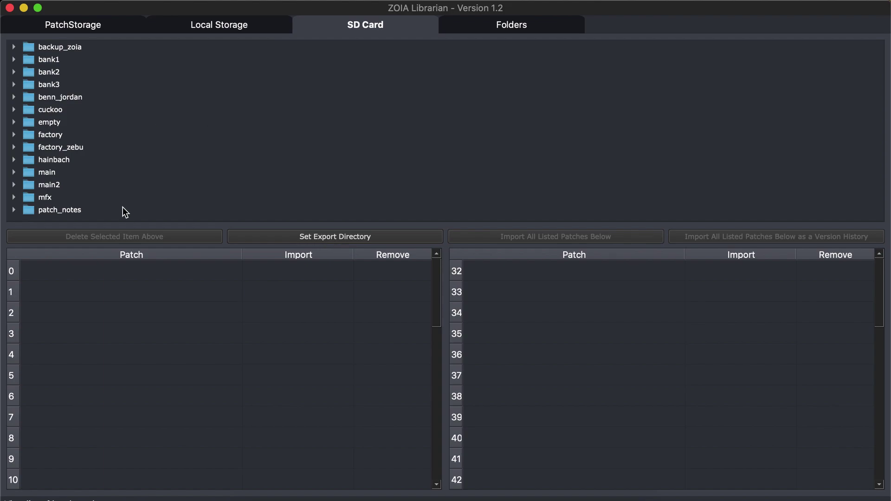
pyautogui.click(98, 123)
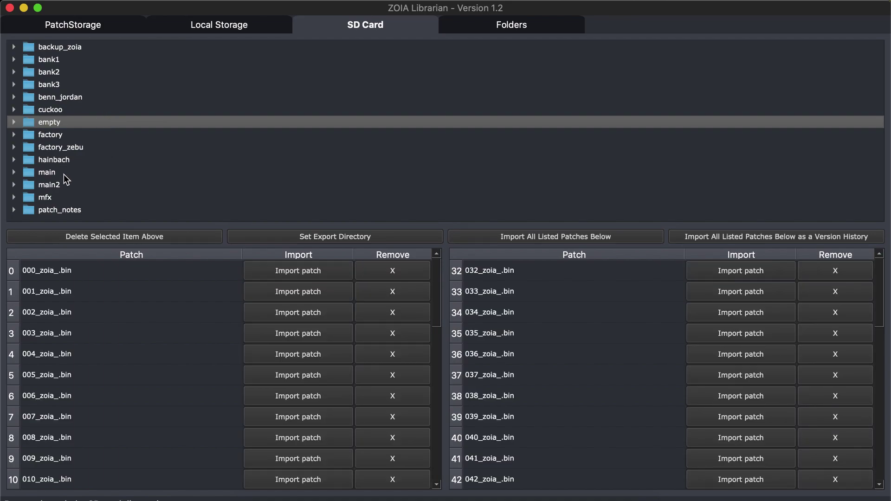
pyautogui.click(61, 135)
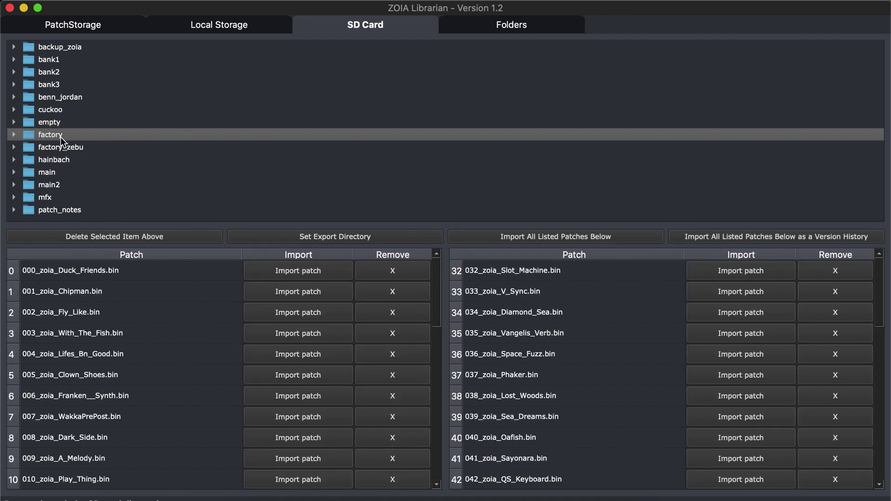
pyautogui.click(345, 241)
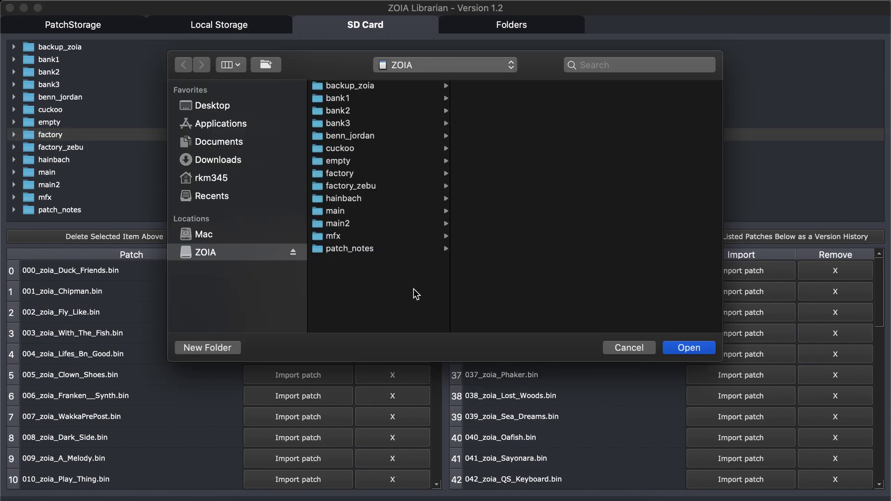
pyautogui.click(634, 351)
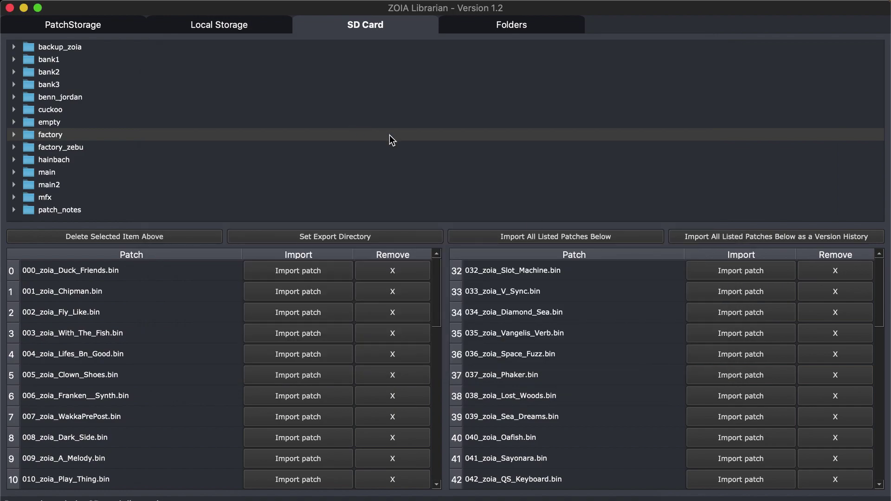
# Step: Revisit the local patches and SD card views, and show the Folders view
pyautogui.click(246, 28)
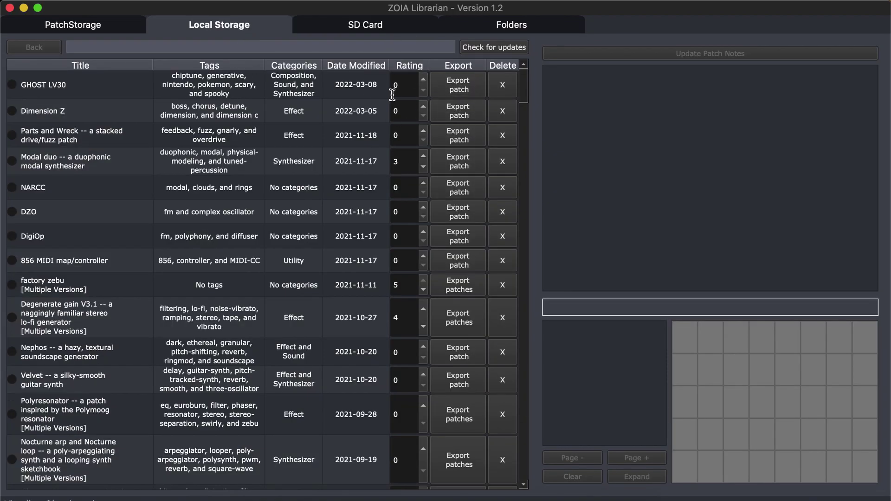
pyautogui.click(379, 28)
pyautogui.click(524, 30)
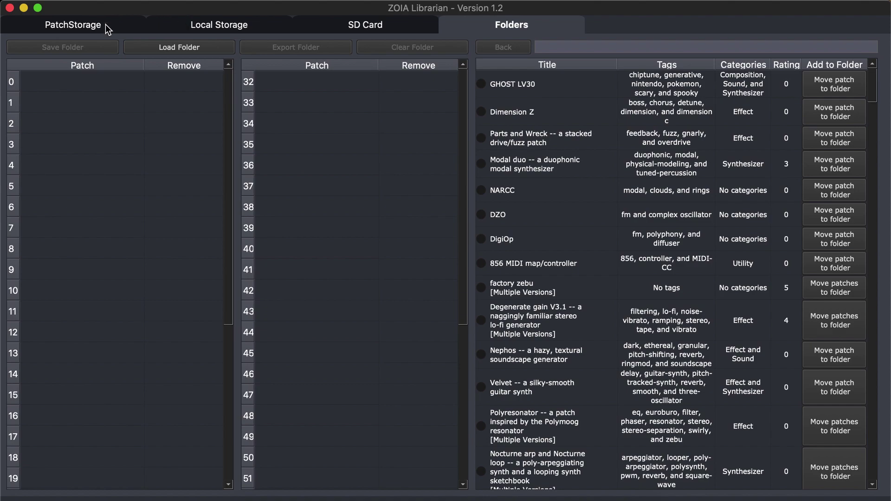
# Step: Return to the PatchStorage list, review the available sorting, appearance and import commands, and dismiss them without choosing one
pyautogui.click(73, 25)
pyautogui.click(154, 1)
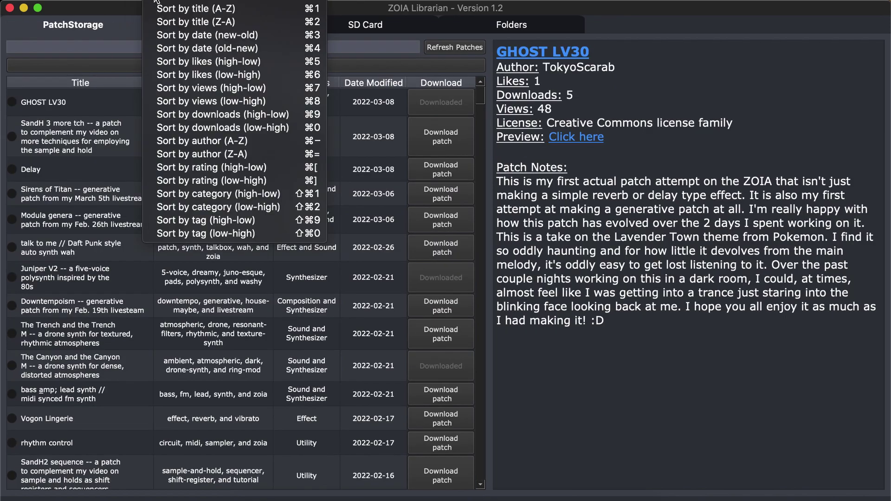
pyautogui.moveTo(185, 1)
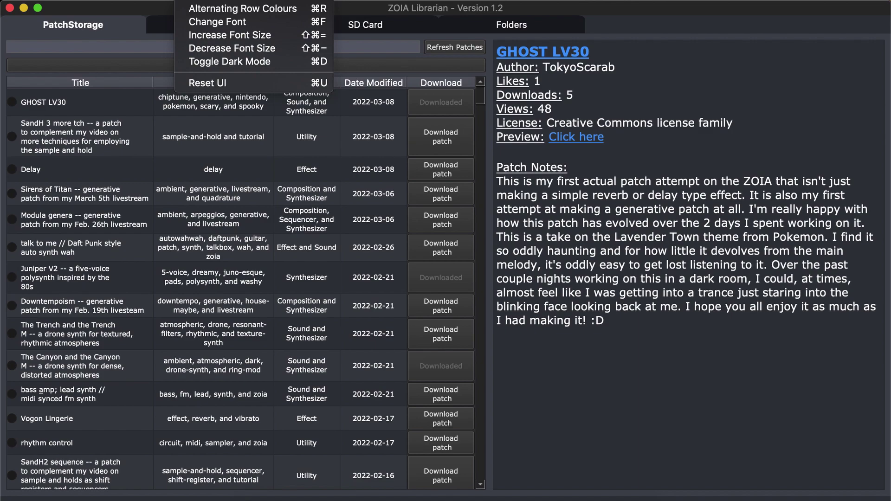
pyautogui.moveTo(234, 1)
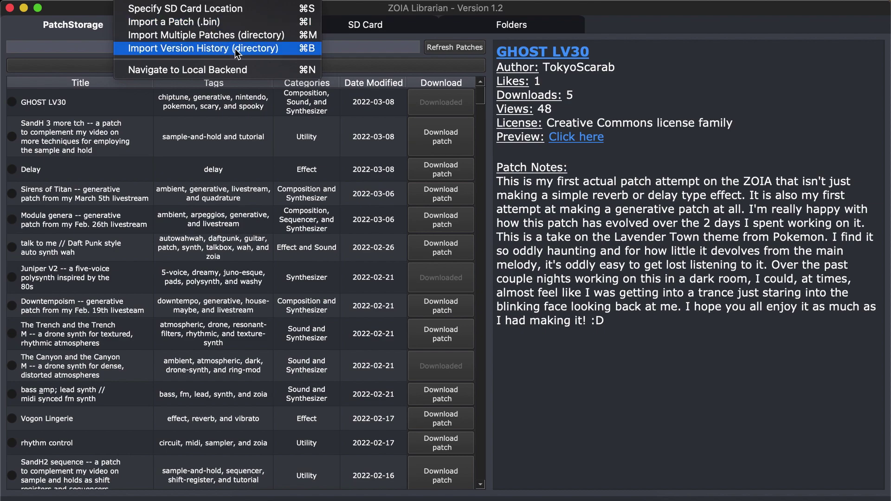
pyautogui.click(622, 252)
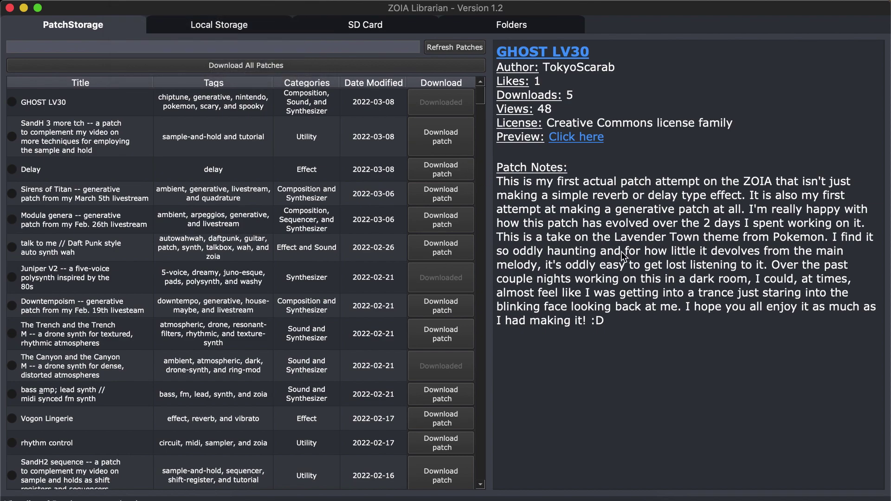